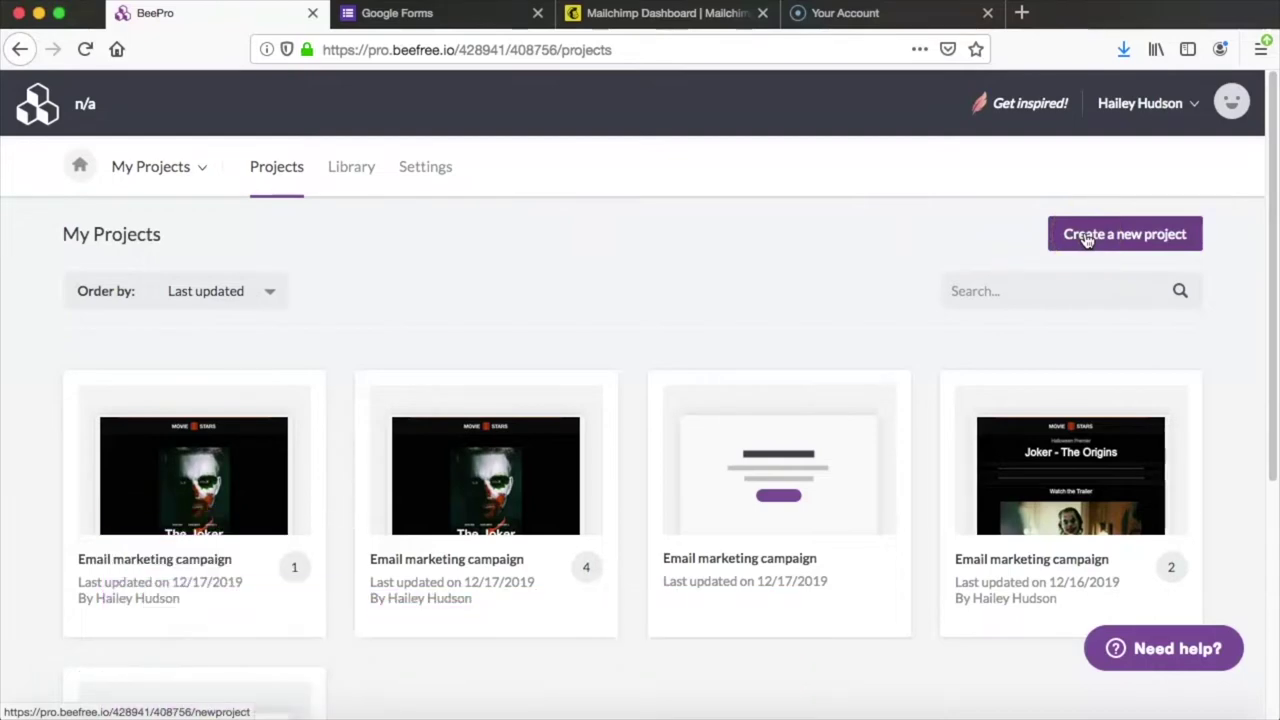
Step: Create a new project named 'Email marketing campaign'
click(1085, 240)
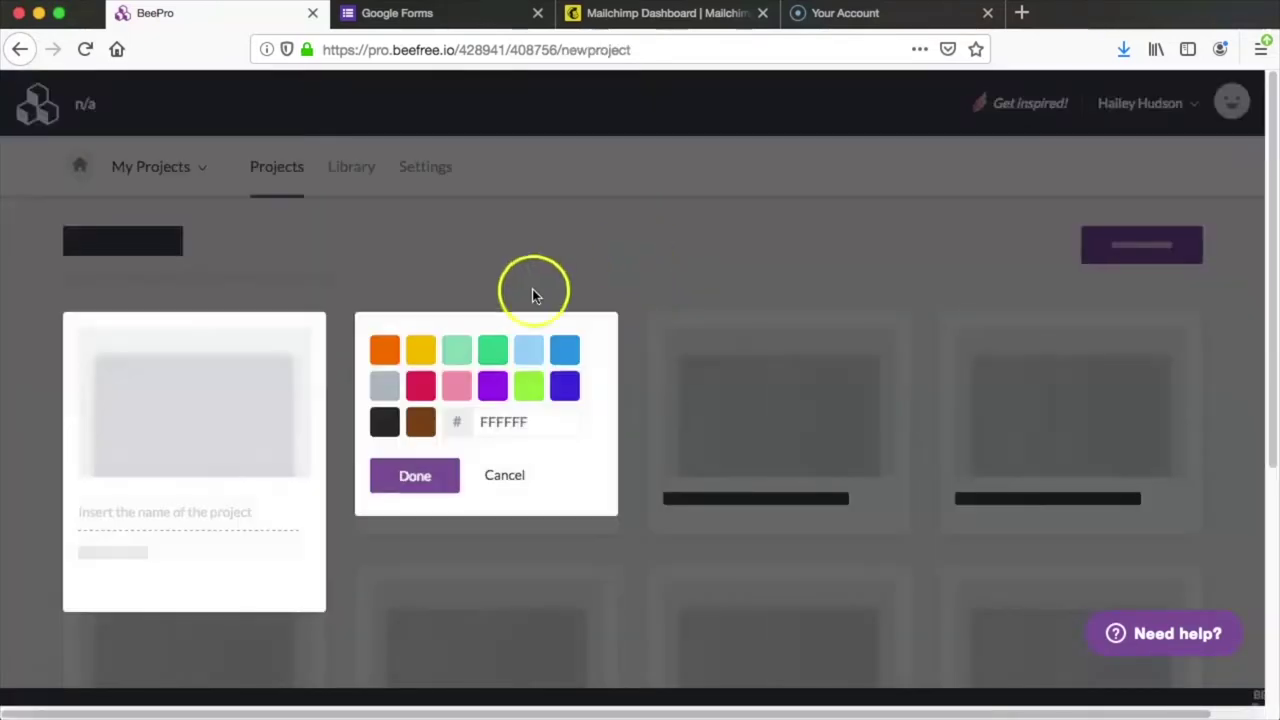
text(Ema)
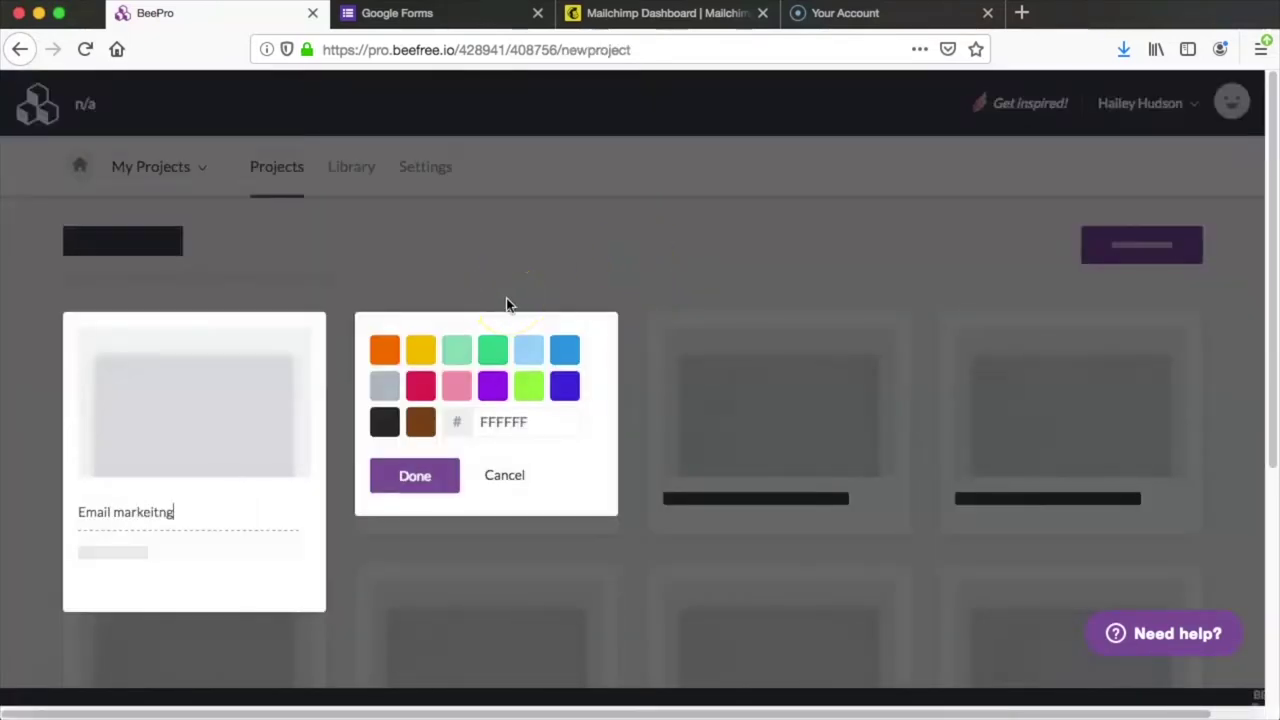
text(il marketing campaign)
click(415, 476)
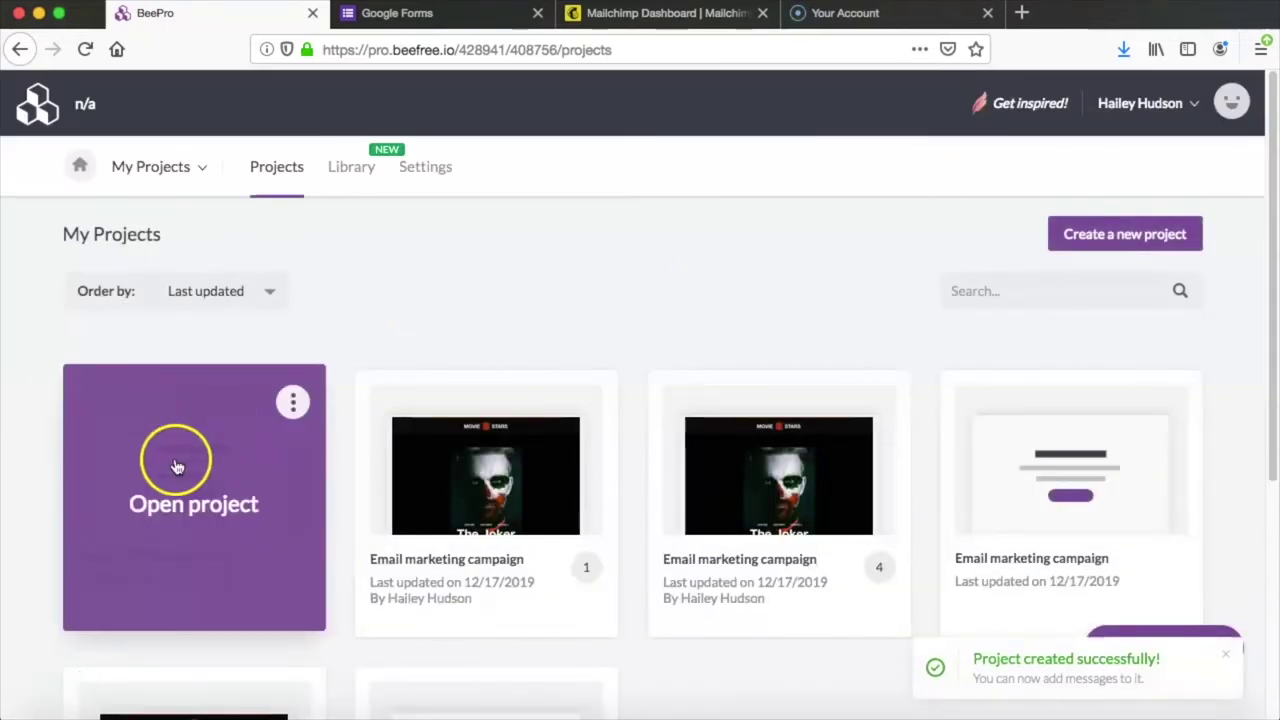
Step: Inside the project, start a new message and search the templates for 'halloween'
click(177, 460)
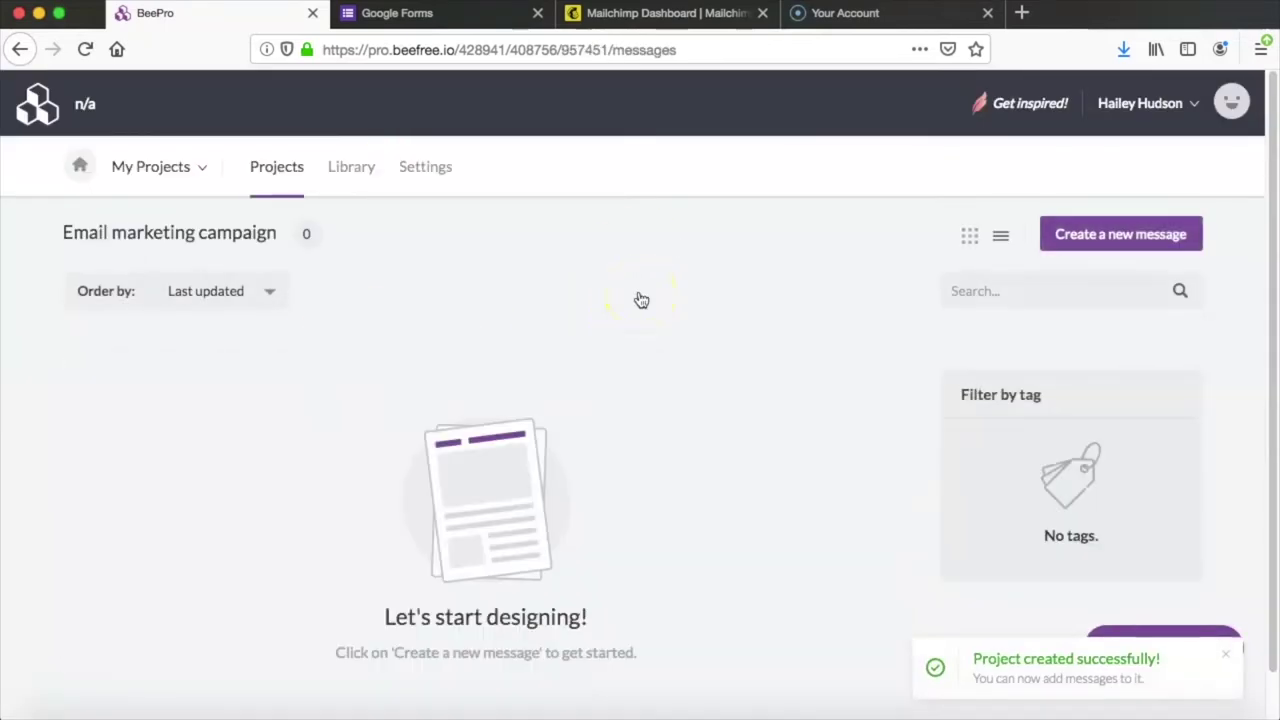
click(1072, 234)
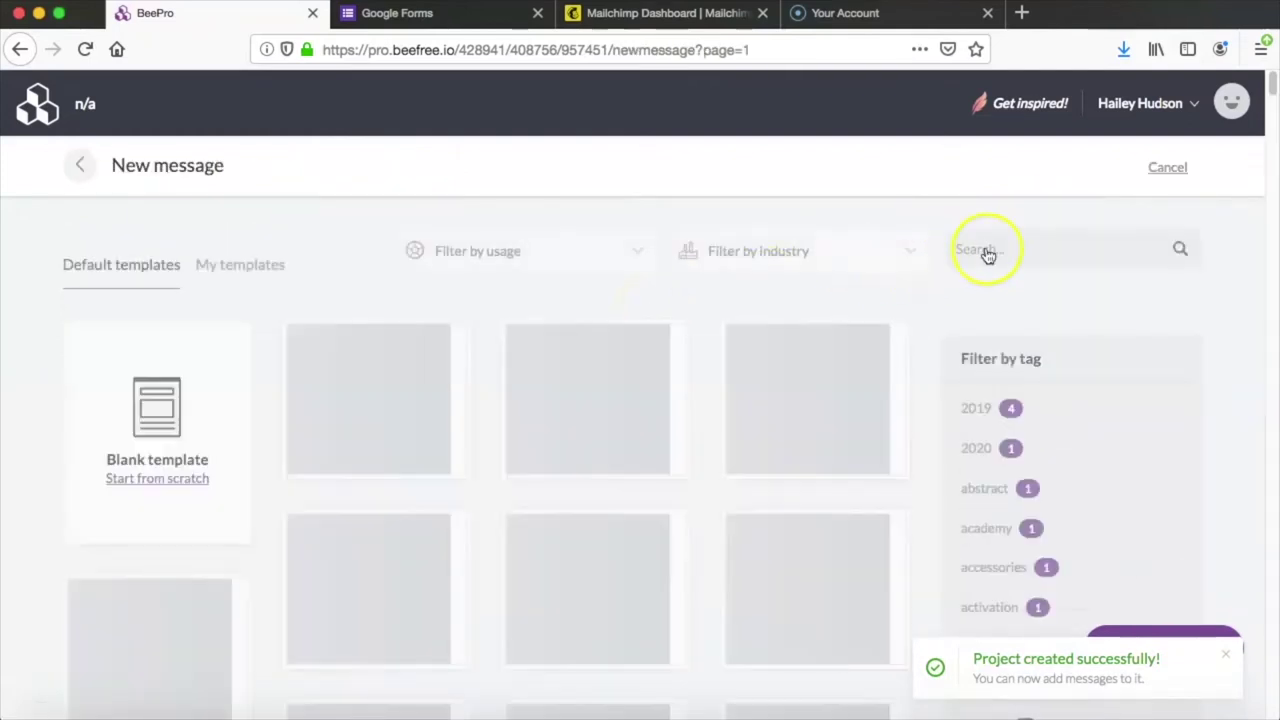
click(986, 251)
text(halloween)
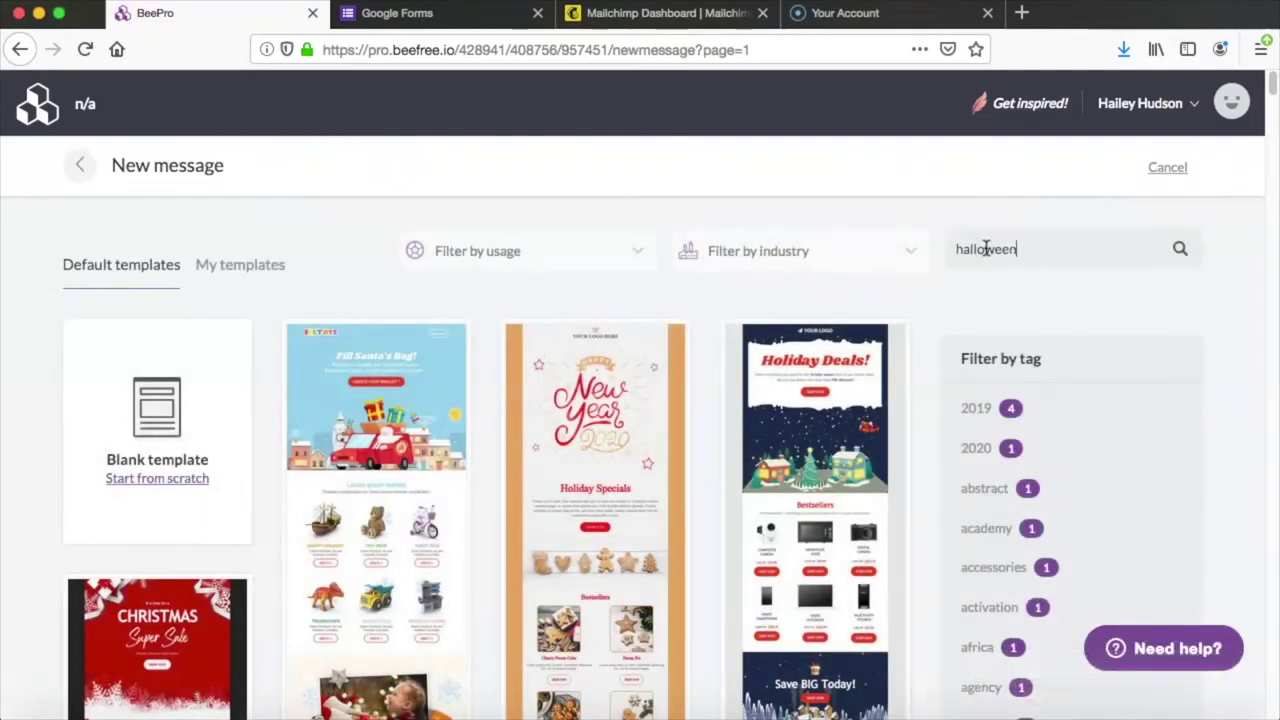
key(Return)
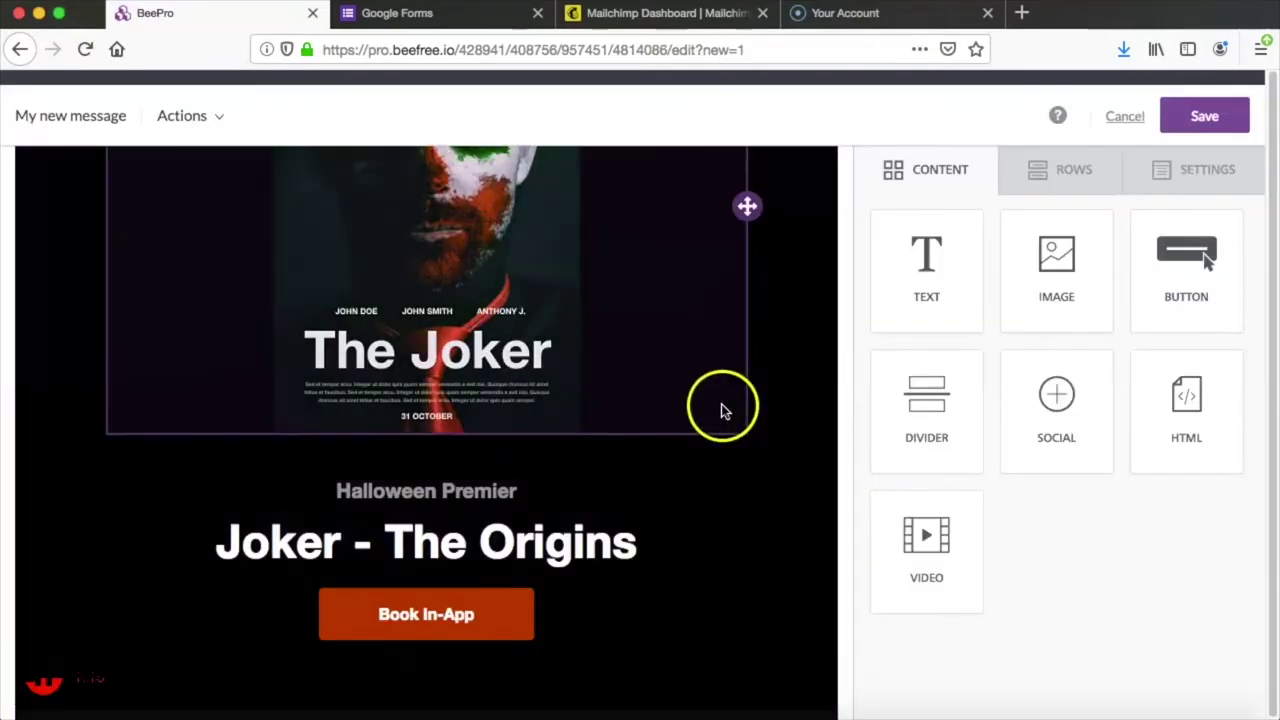
Step: Delete the poster image, the details row, the Cast heading and the cast photos row
click(721, 404)
click(700, 455)
click(729, 509)
scroll(726, 399, down, 5)
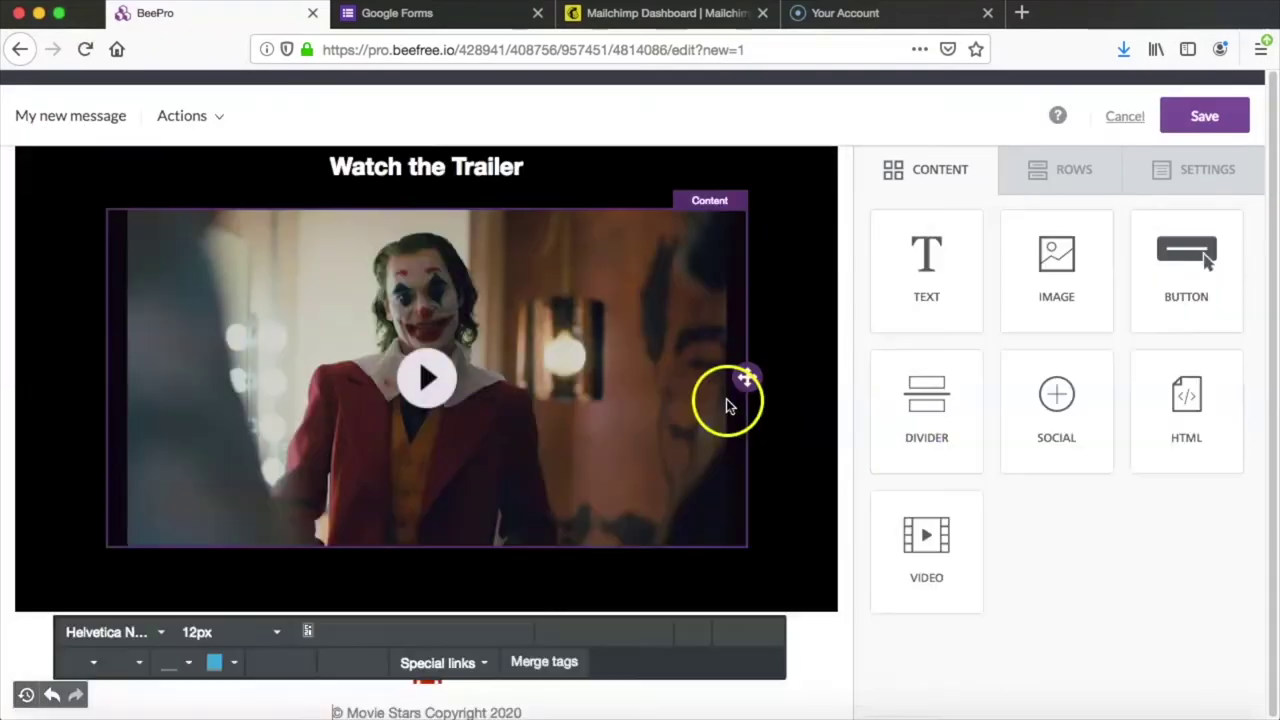
scroll(730, 370, up, 10)
scroll(734, 349, down, 3)
click(735, 345)
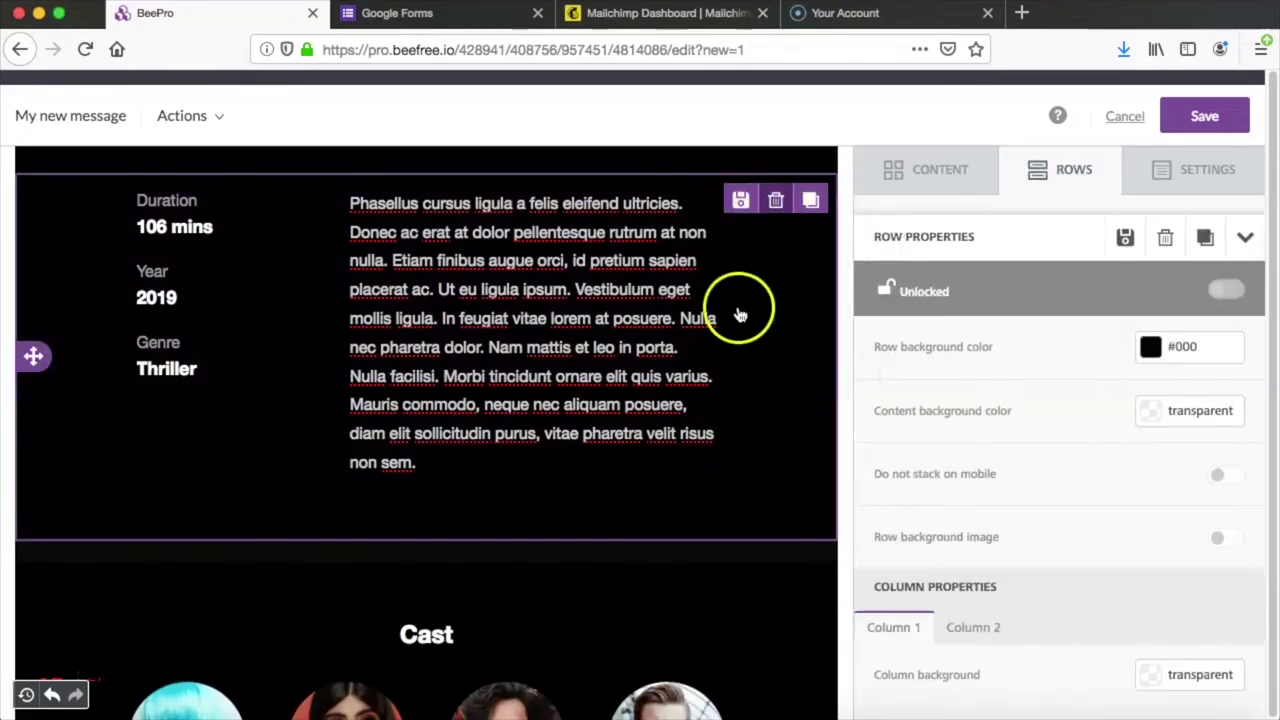
scroll(730, 374, down, 5)
scroll(740, 400, up, 2)
click(735, 415)
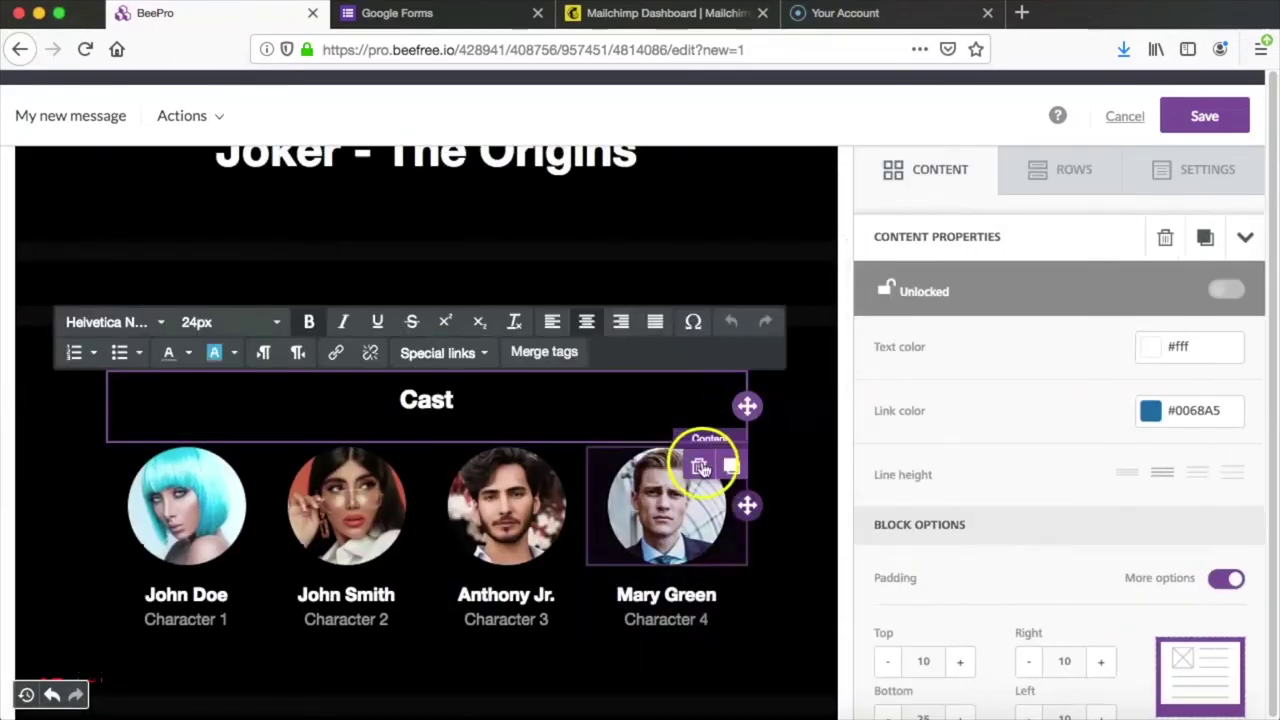
click(700, 467)
click(744, 400)
scroll(683, 388, up, 1)
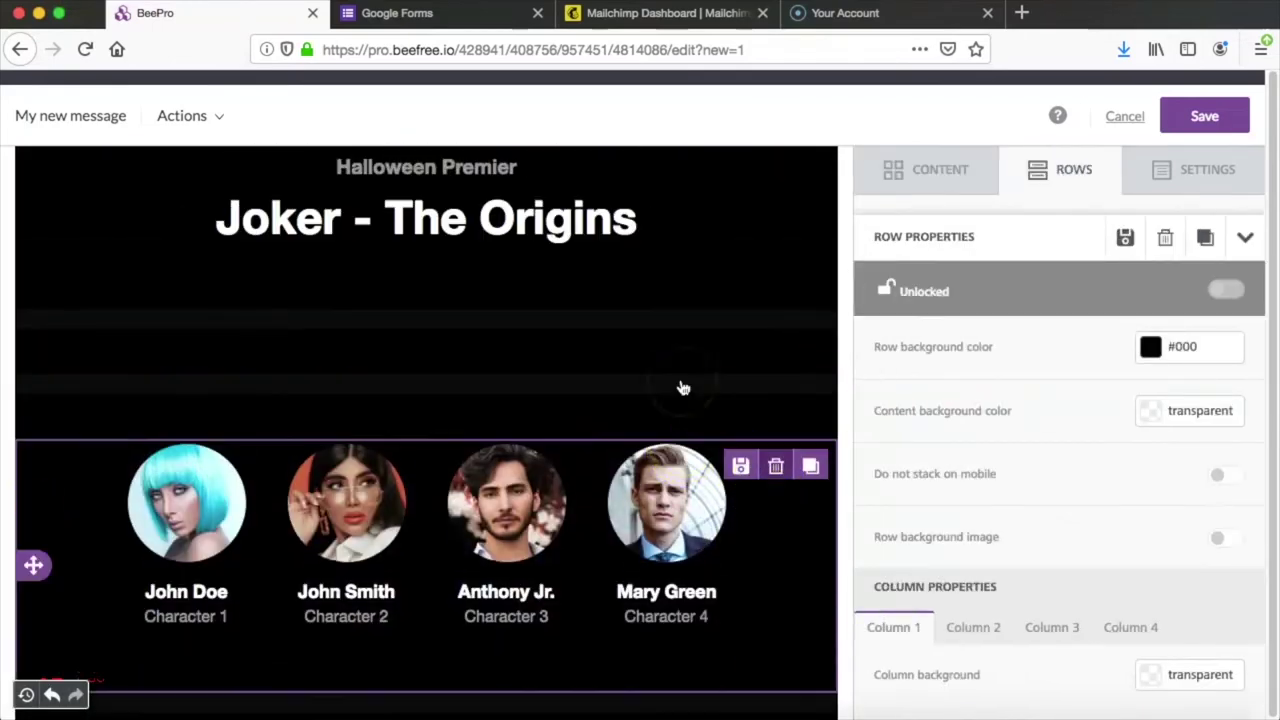
click(775, 466)
Step: Delete the three empty spacer blocks under the title
click(674, 300)
click(680, 288)
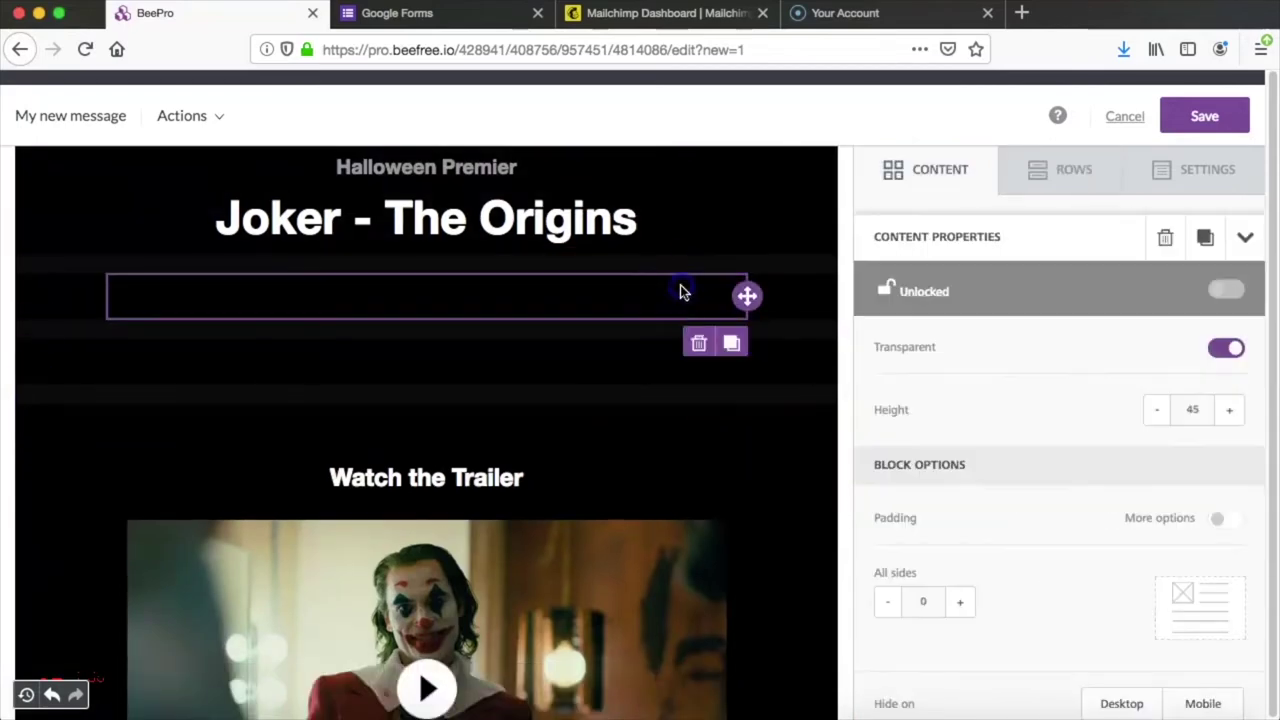
click(698, 343)
click(689, 377)
click(698, 420)
click(694, 466)
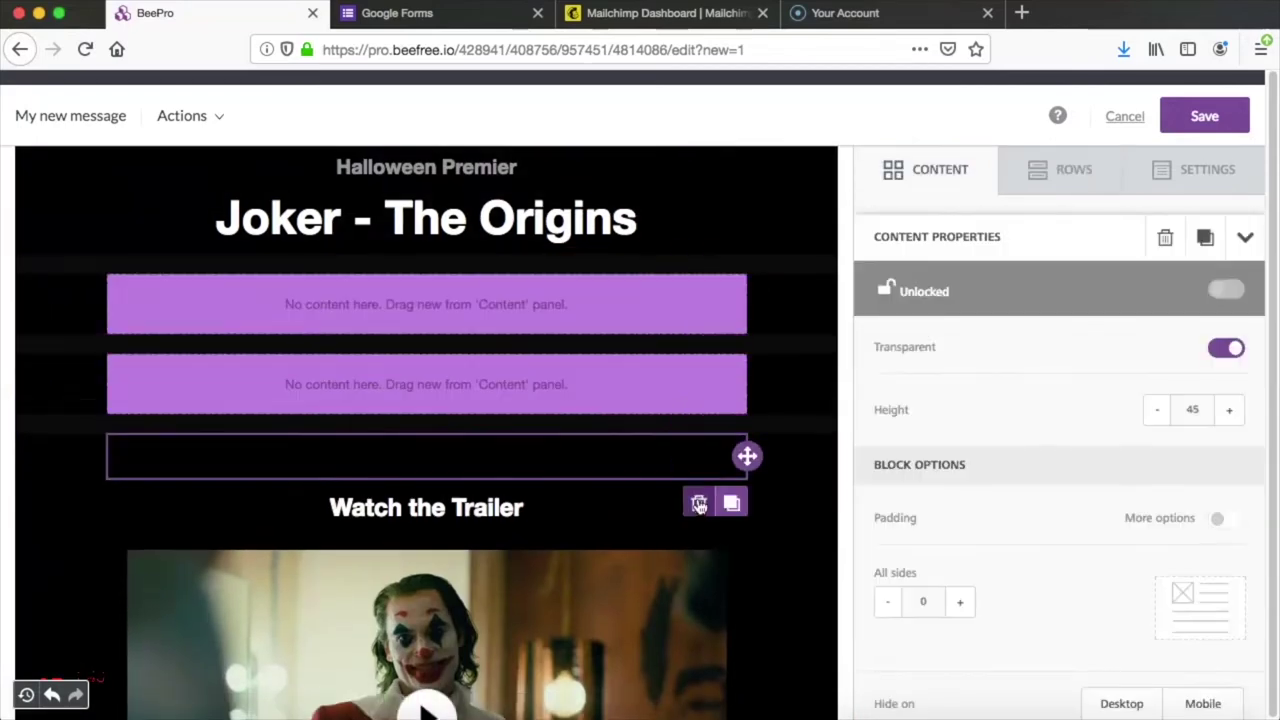
click(699, 504)
Step: Place two Divider blocks under the title, one below the other
click(709, 391)
drag(914, 423, 380, 283)
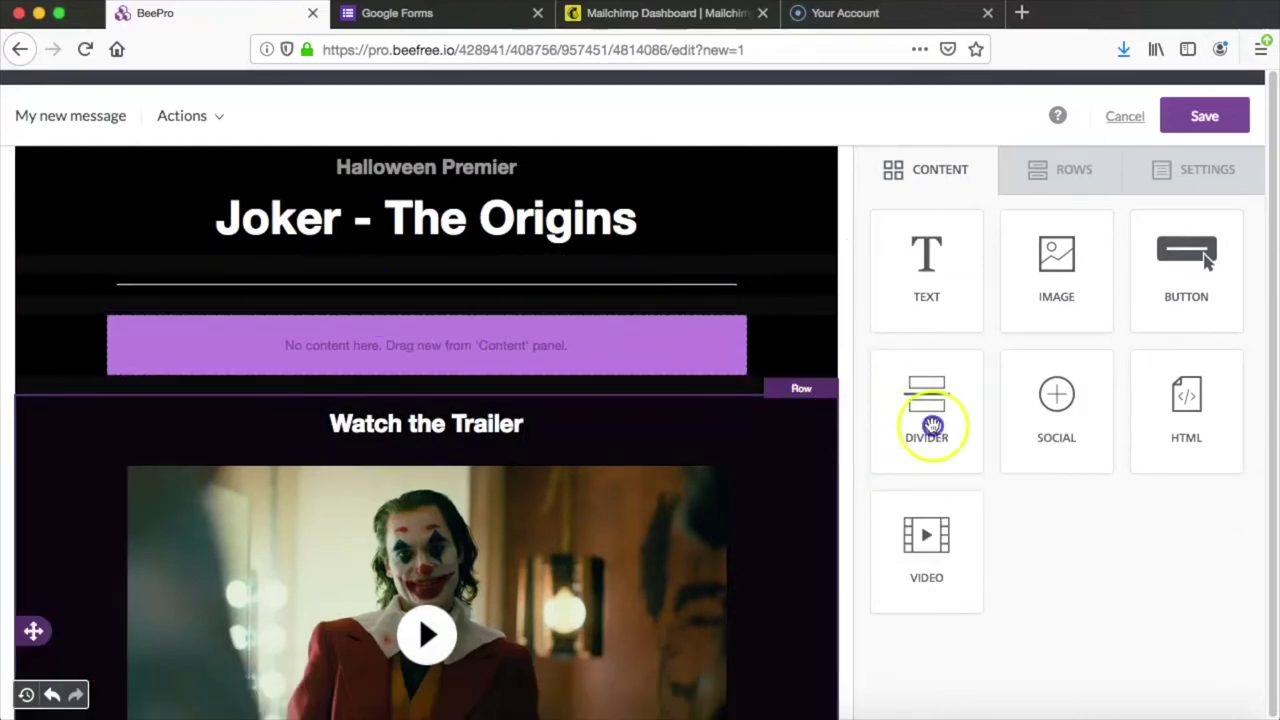
drag(932, 425, 370, 323)
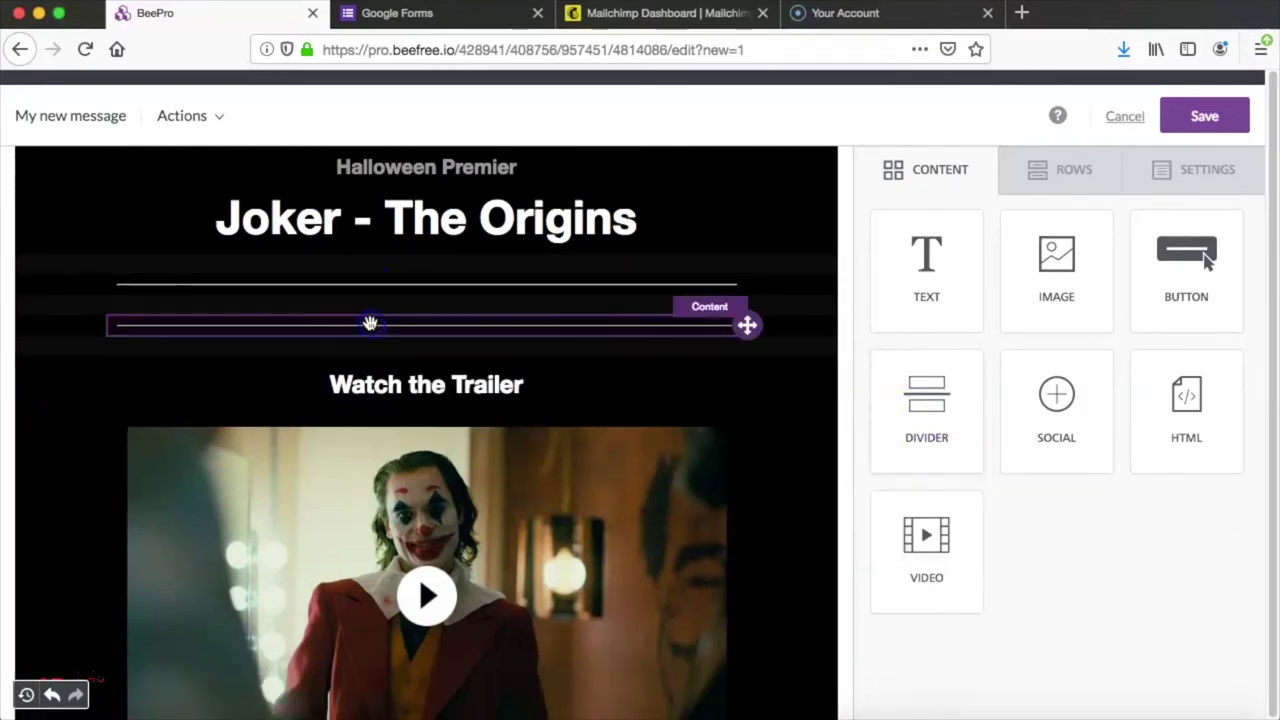
scroll(794, 297, down, 3)
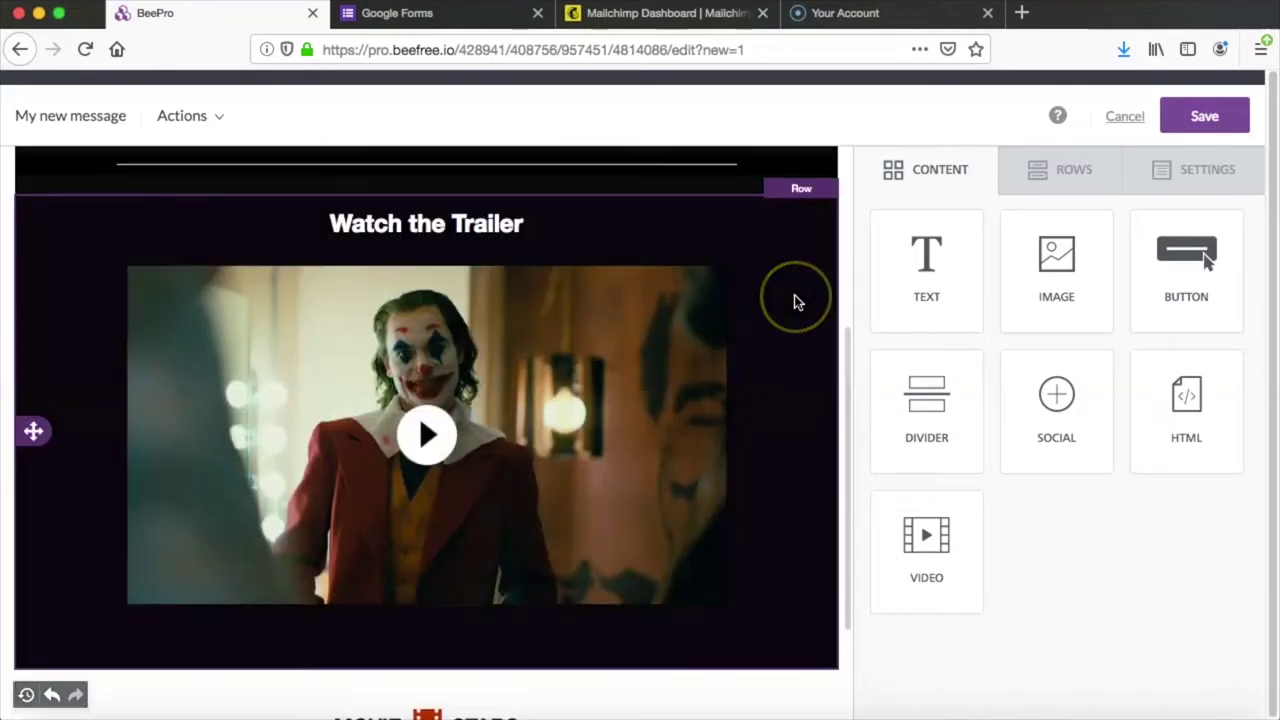
scroll(794, 302, down, 2)
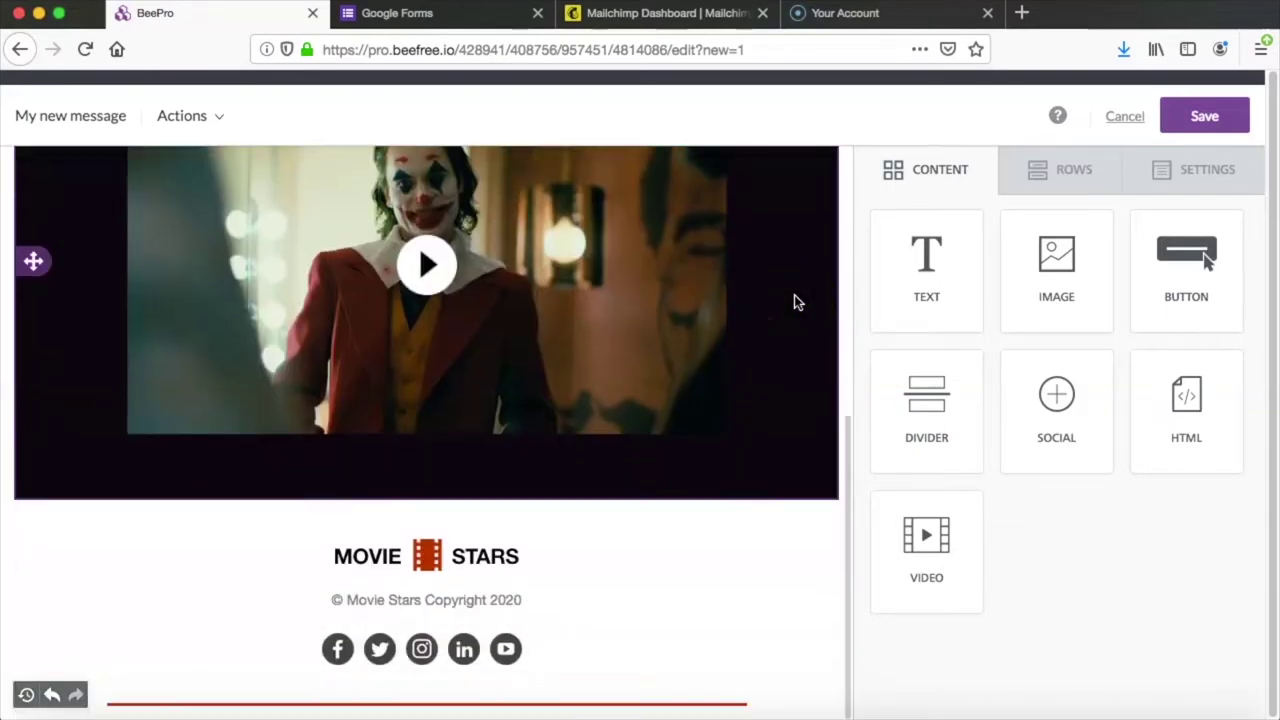
scroll(794, 300, up, 5)
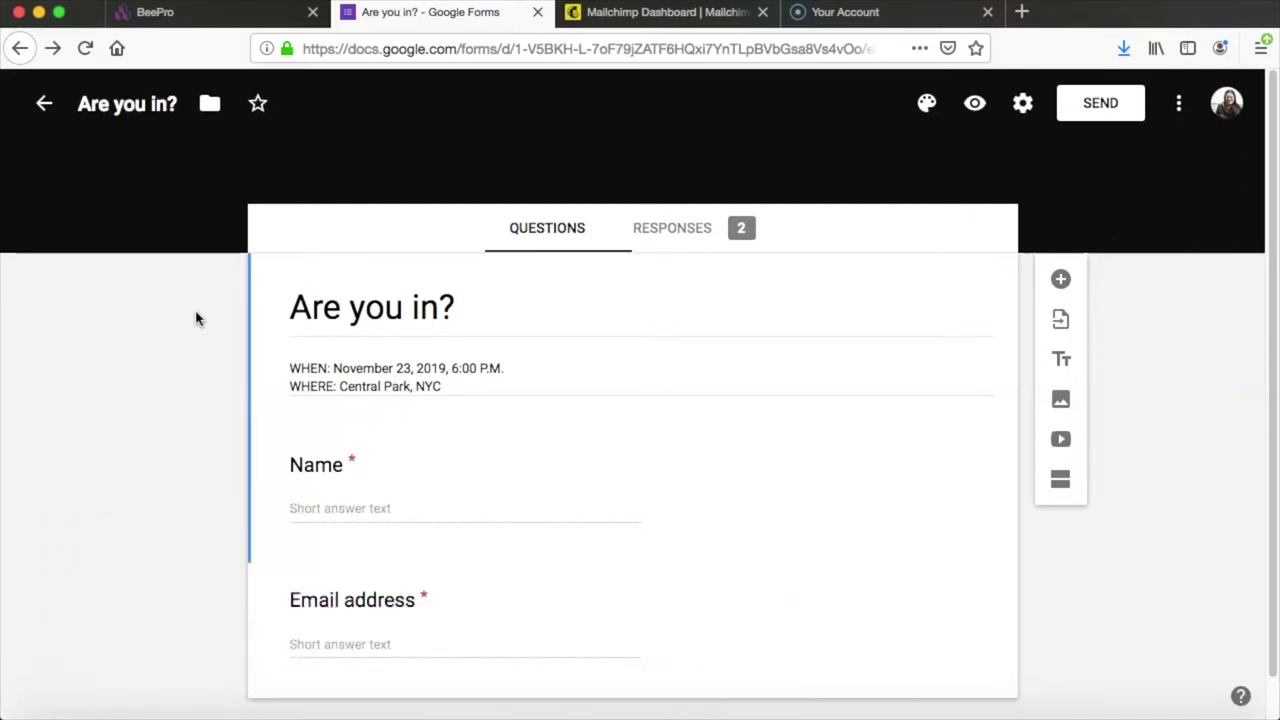
Step: Copy the 'Are you in?' form's iframe embed code and switch back to the BEE Pro tab
click(772, 360)
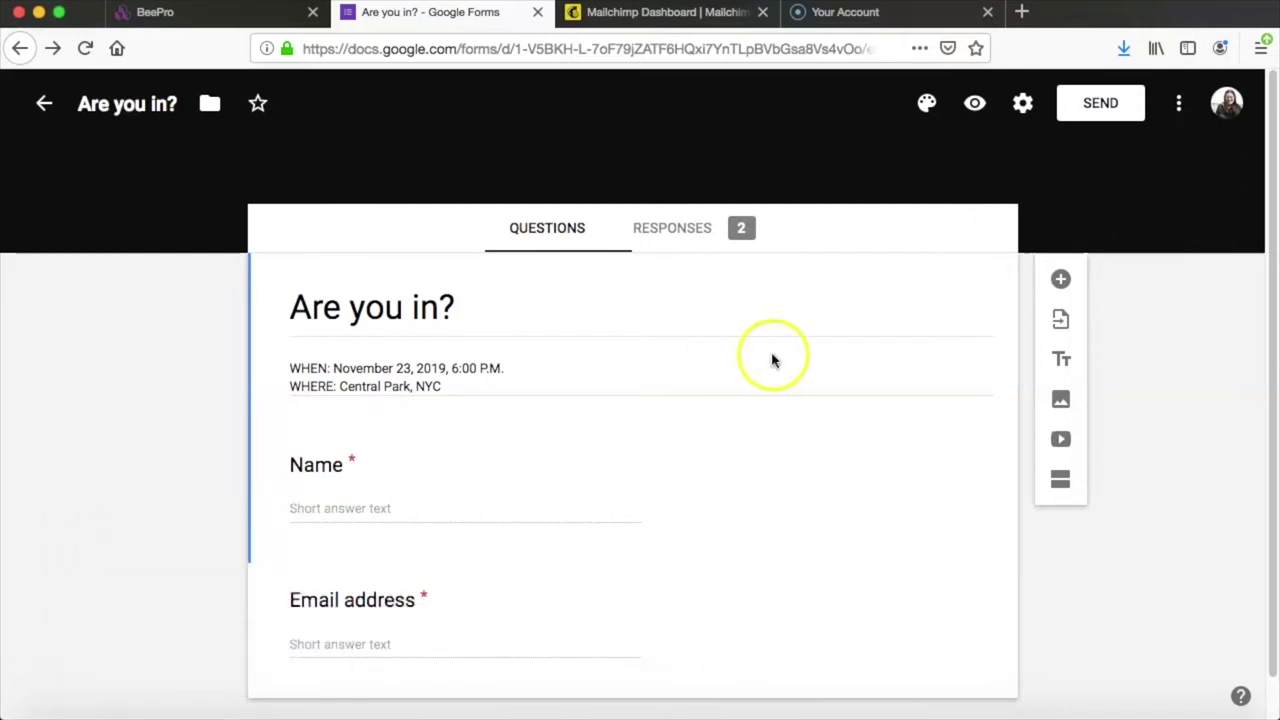
click(1092, 110)
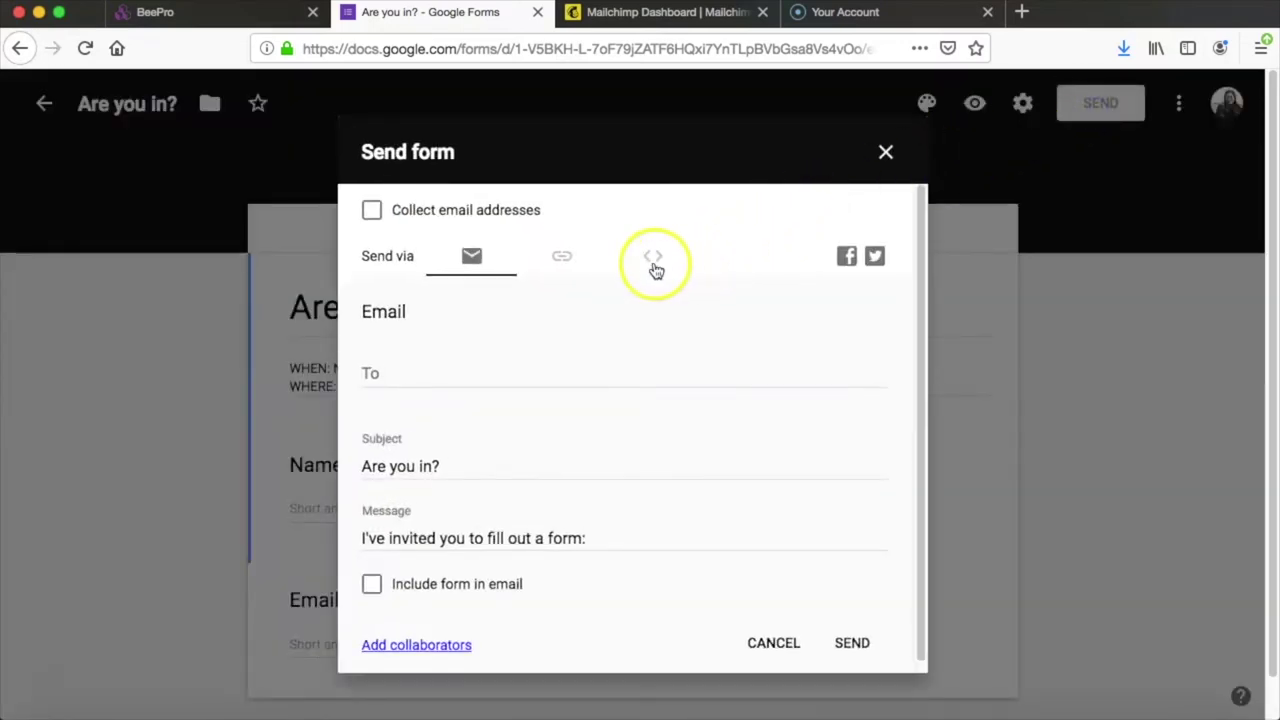
click(654, 262)
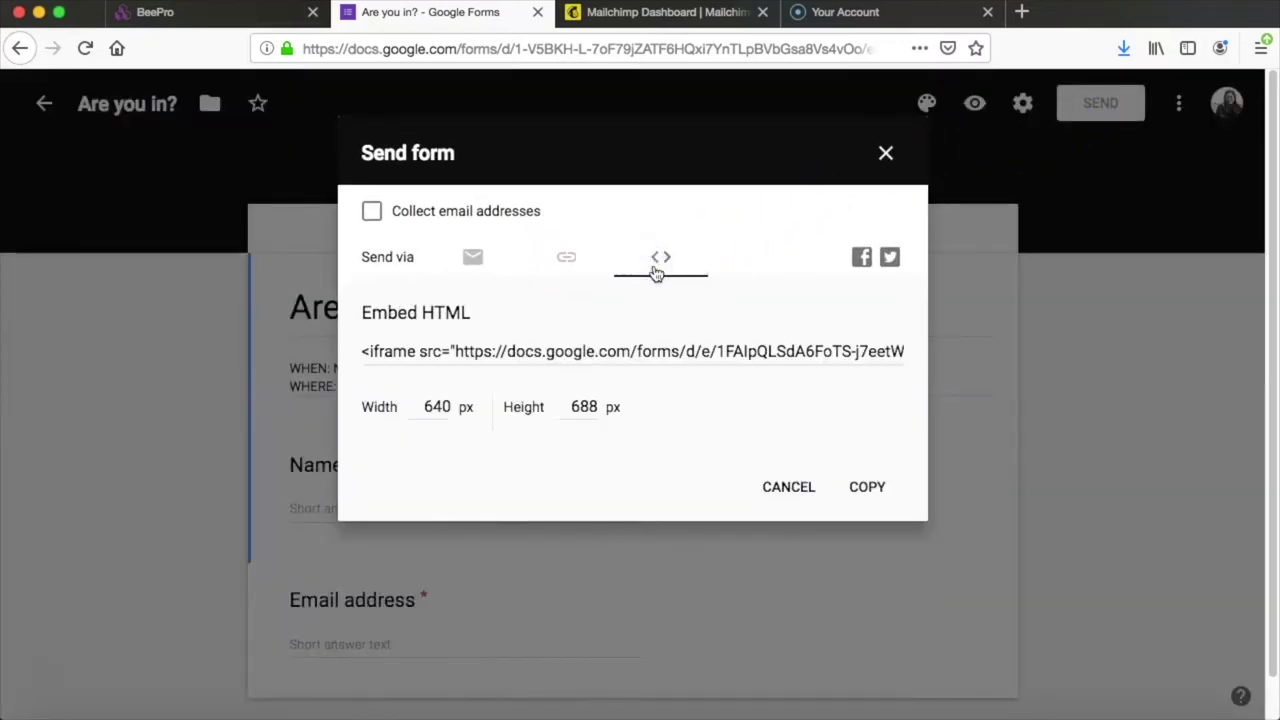
click(867, 488)
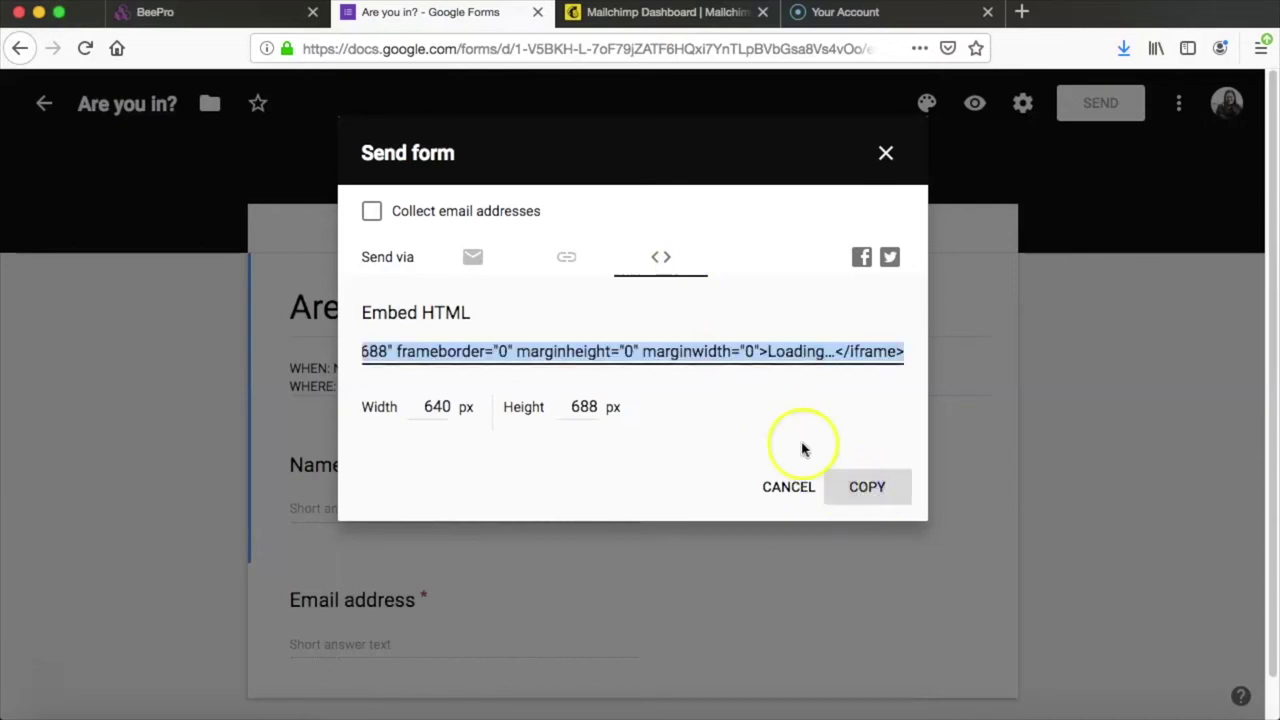
click(226, 12)
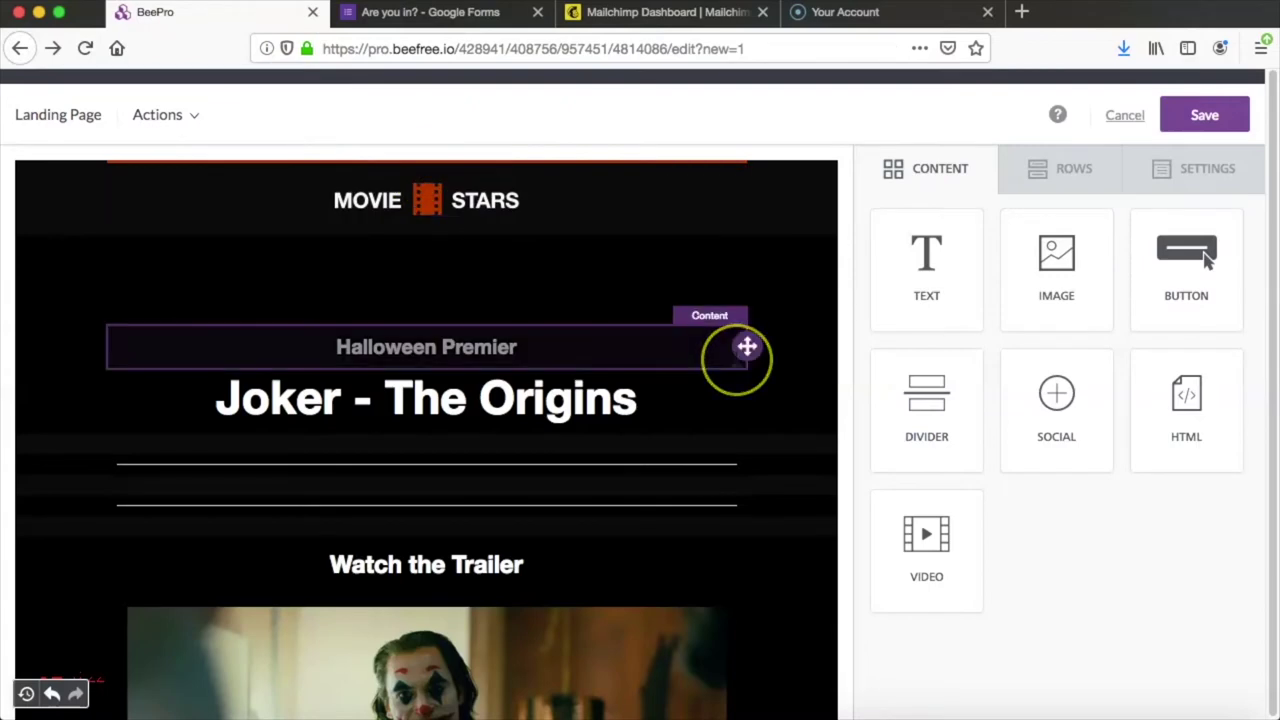
Step: Add an HTML block below the trailer video and replace its code with the Google Forms iframe
scroll(740, 365, down, 10)
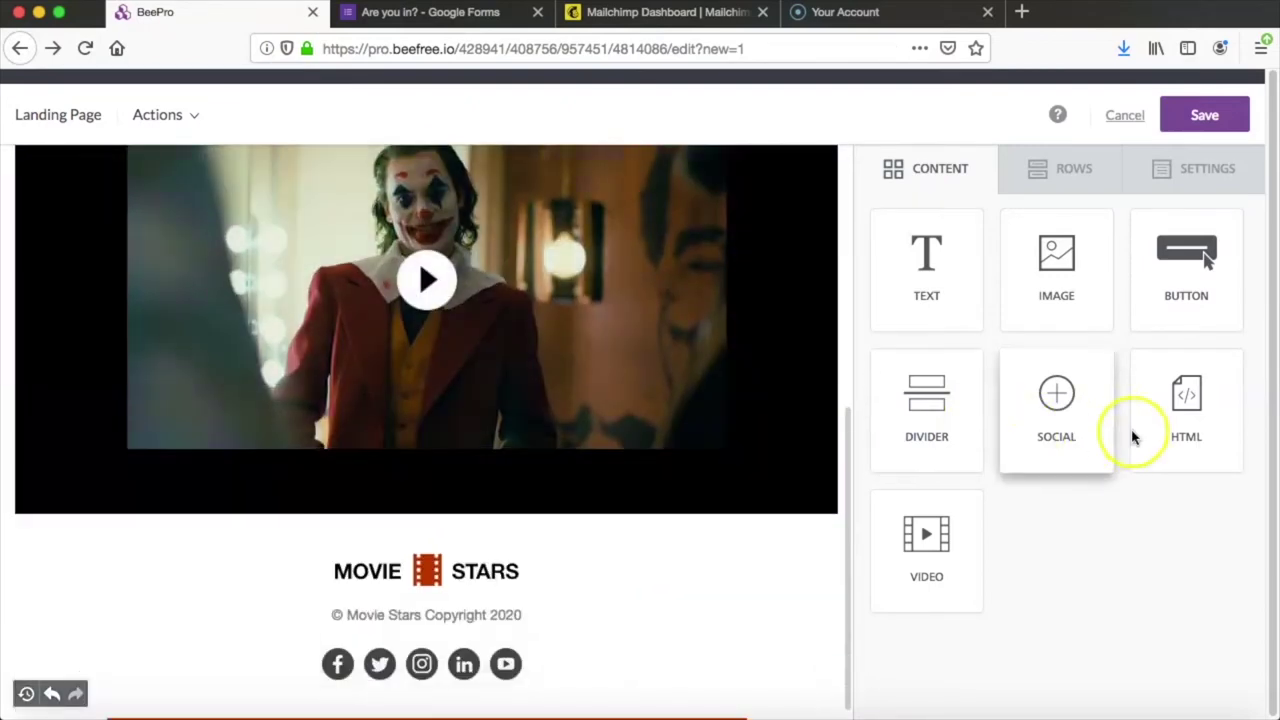
drag(1194, 434, 370, 476)
scroll(780, 330, down, 1)
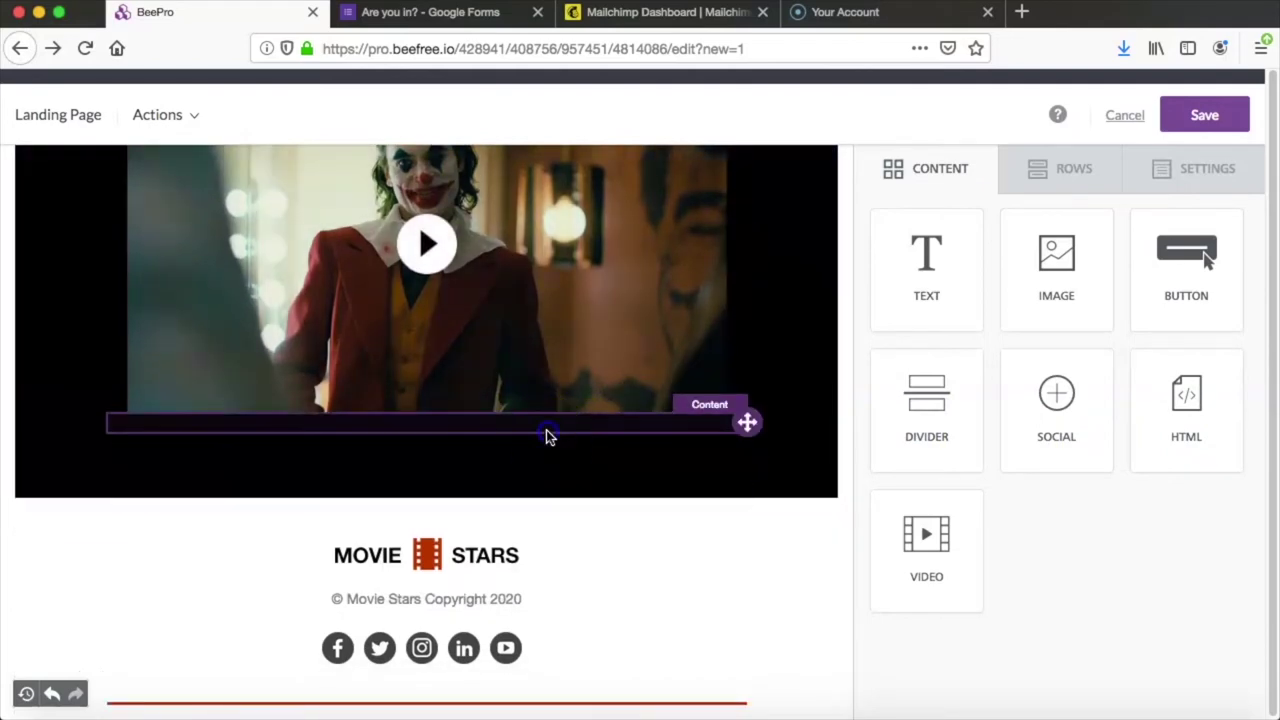
click(546, 435)
click(1036, 342)
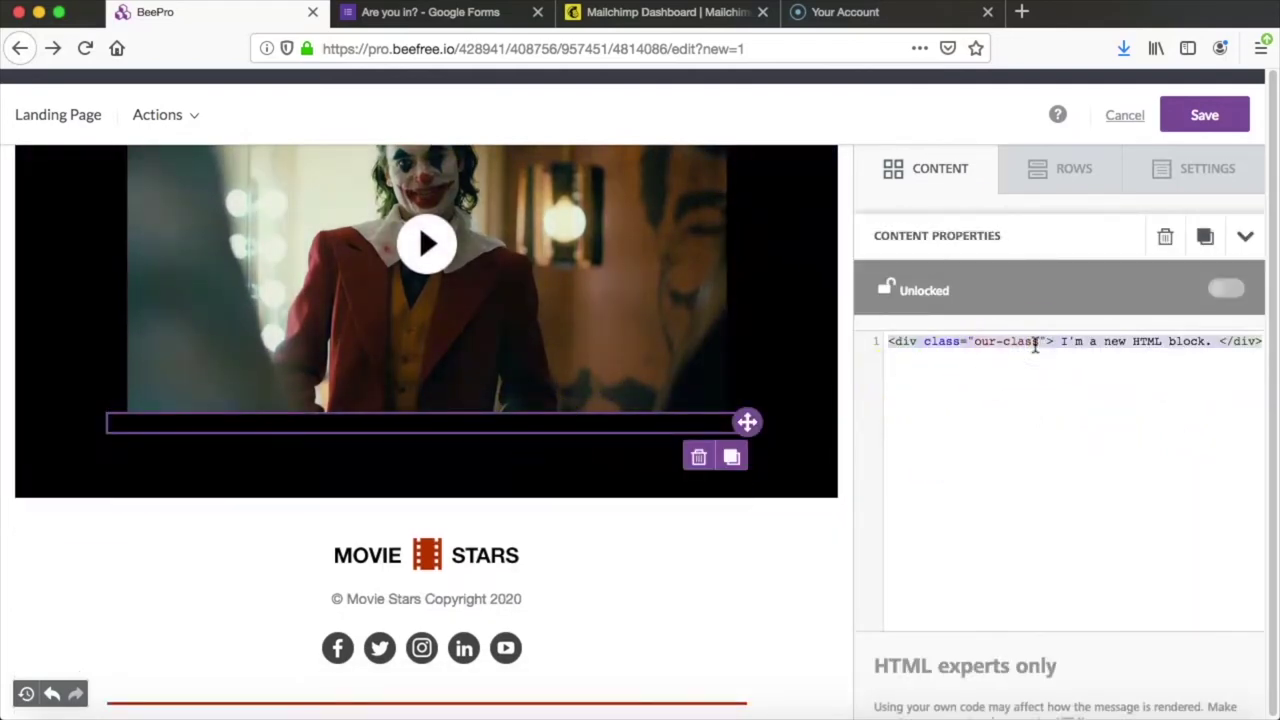
key(BackSpace)
key(super+v)
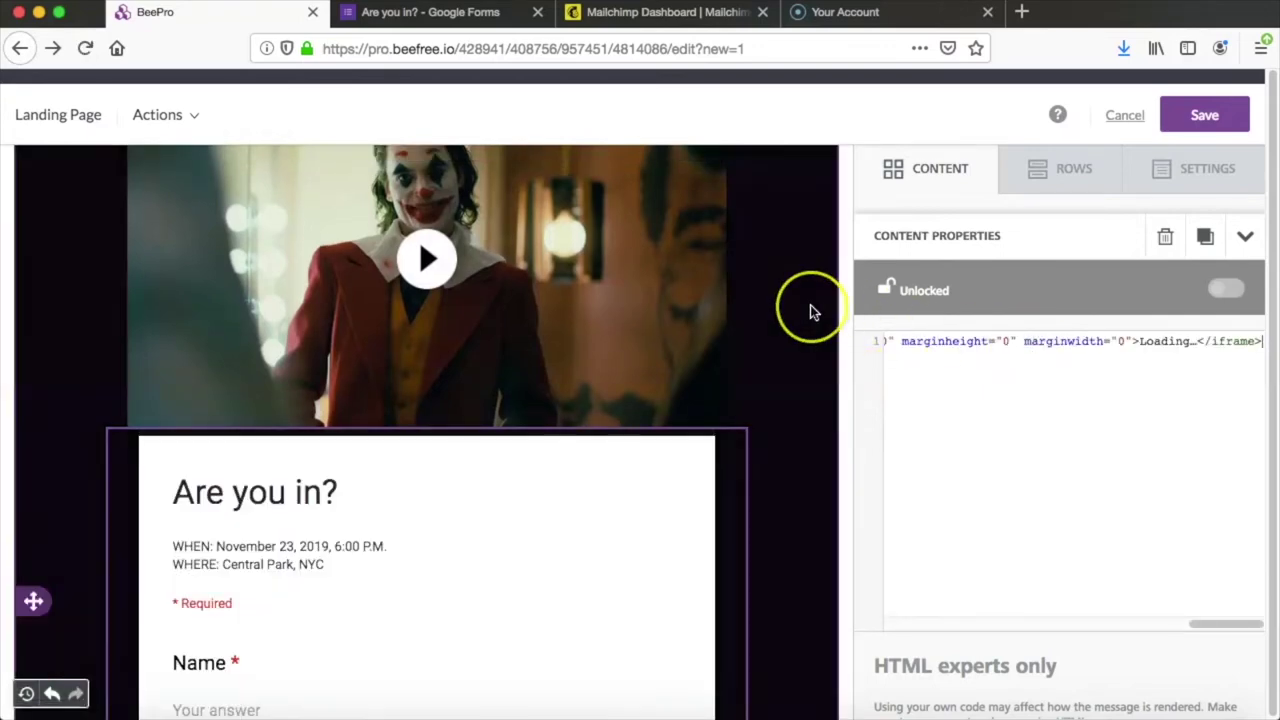
scroll(810, 305, down, 3)
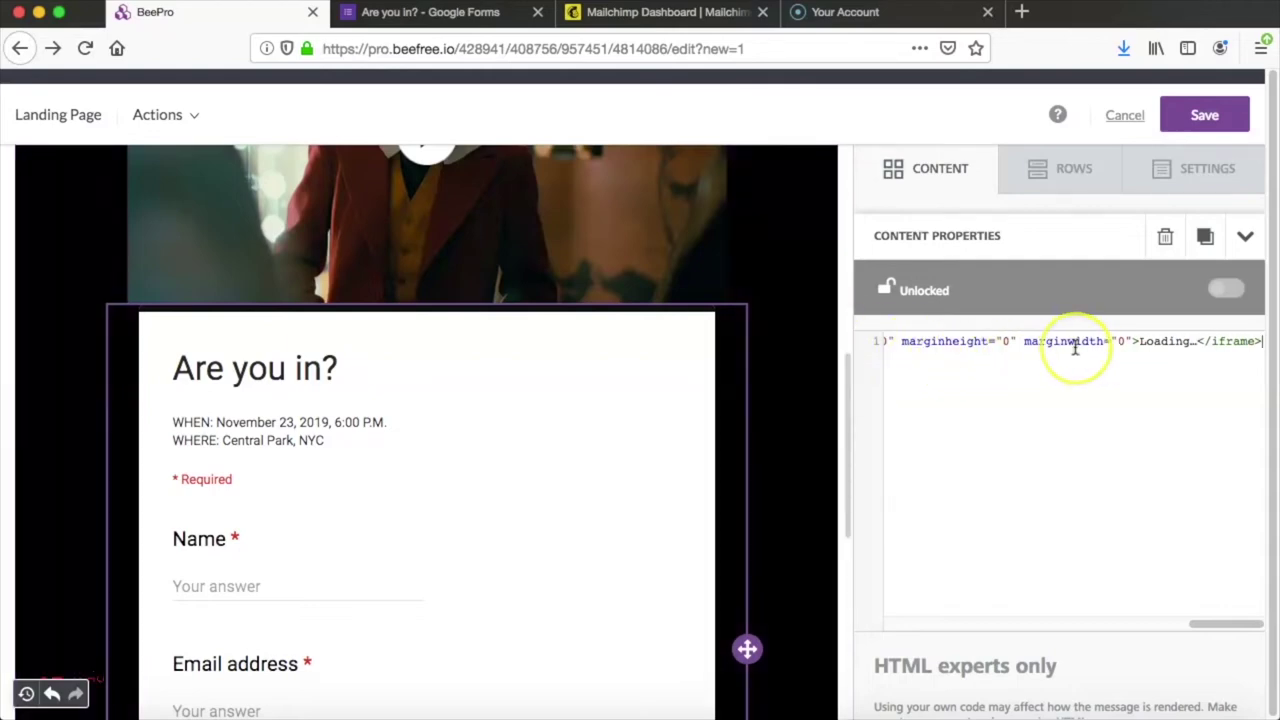
Step: Change the iframe width from 640 to 100% and its height from 688 to 670
scroll(1075, 345, left, 3)
scroll(1075, 345, left, 4)
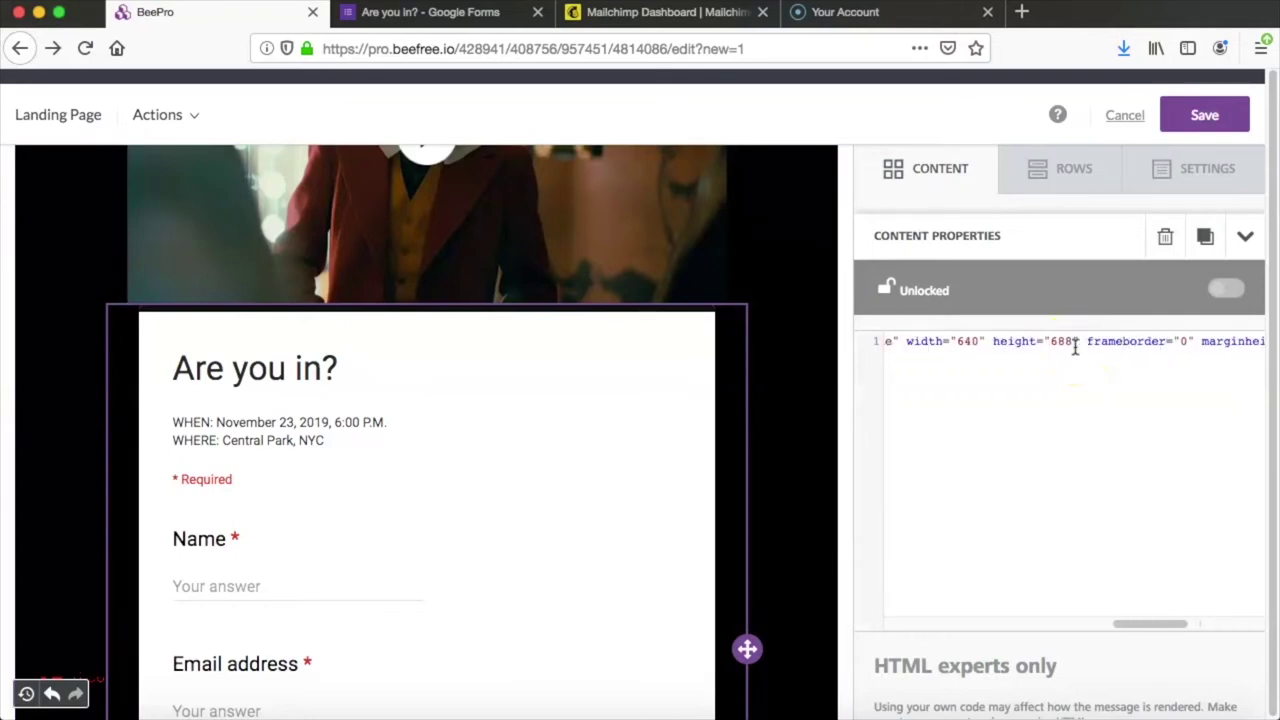
click(975, 341)
key(BackSpace)
key(BackSpace)
key(BackSpace)
text(100)
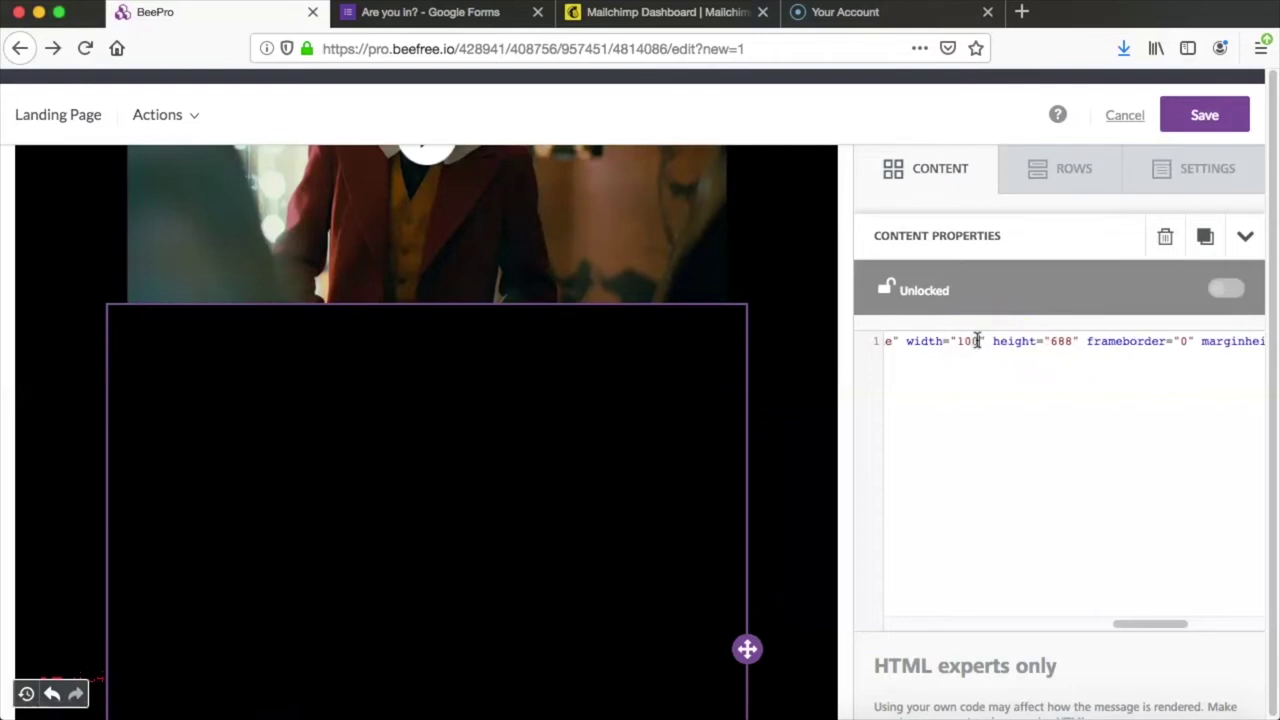
text(%)
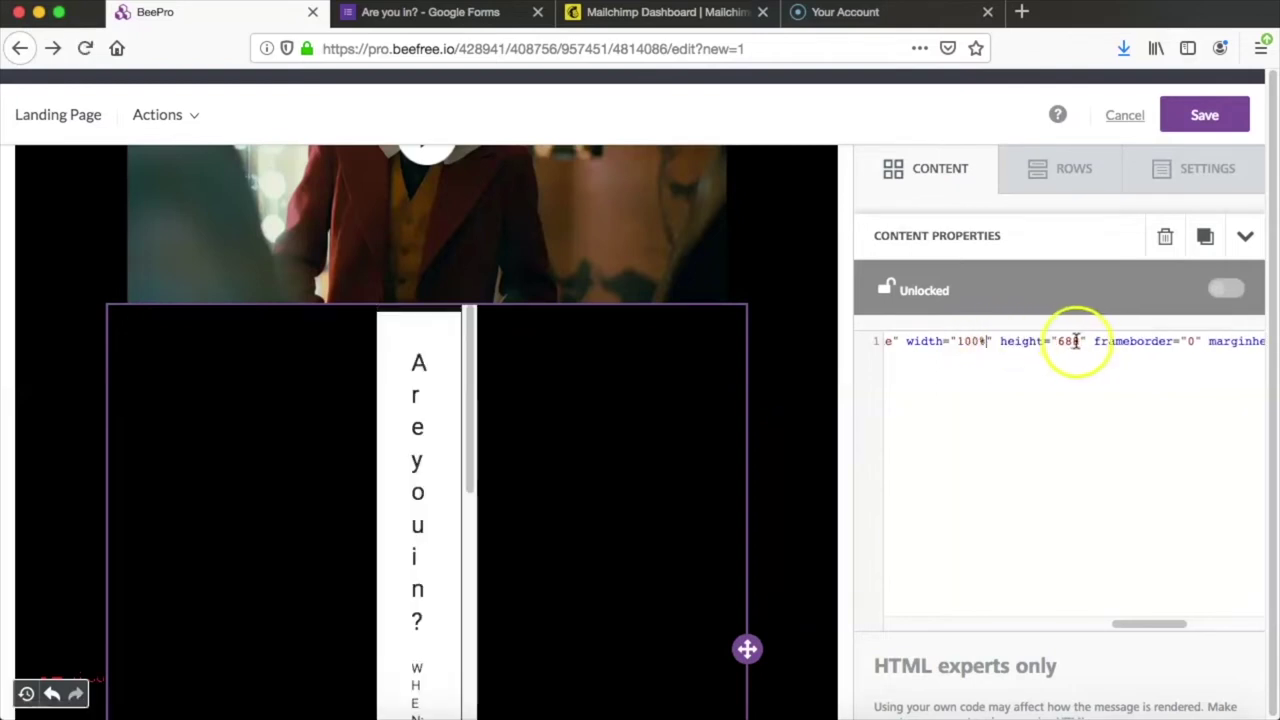
click(1075, 341)
key(BackSpace)
key(BackSpace)
text(7)
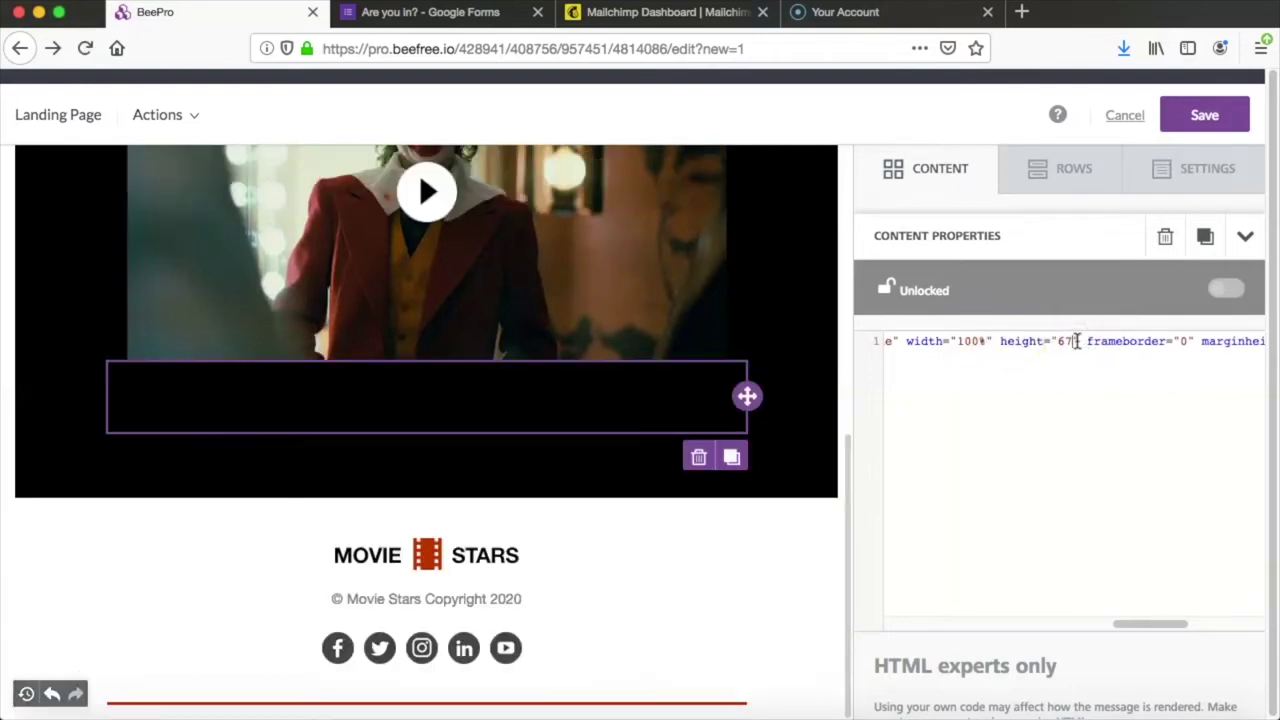
text(0)
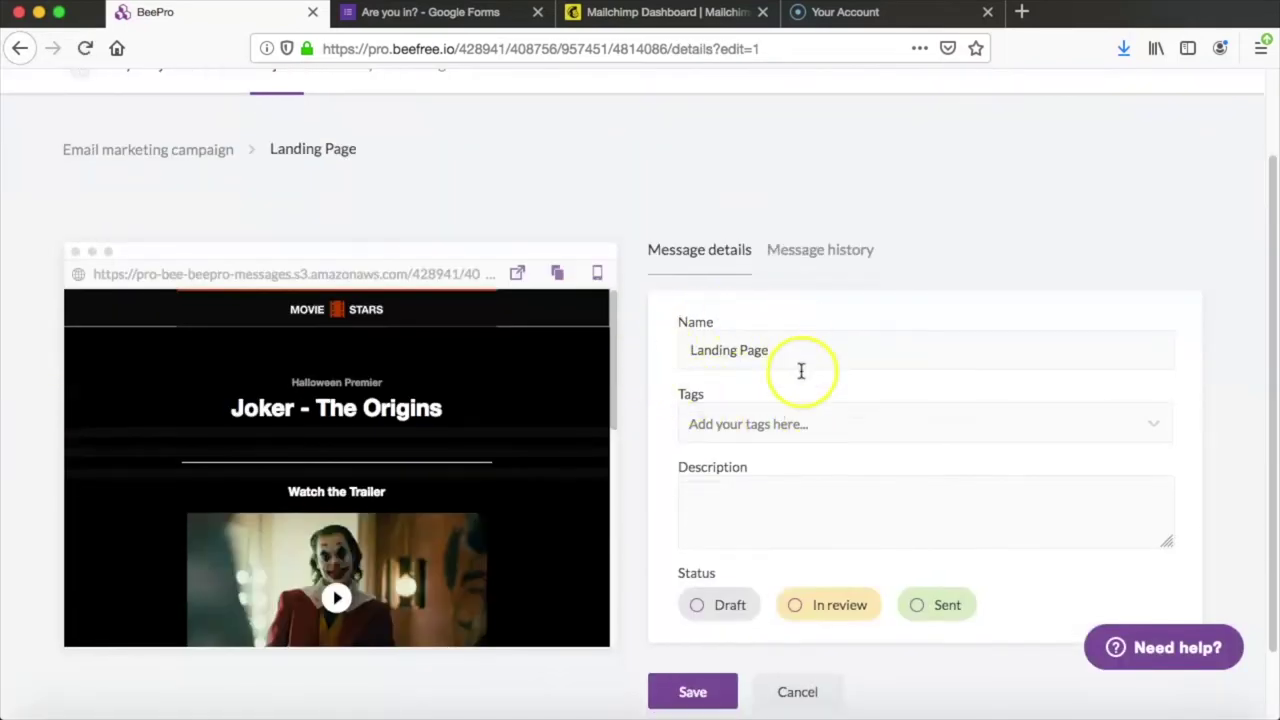
scroll(732, 378, down, 1)
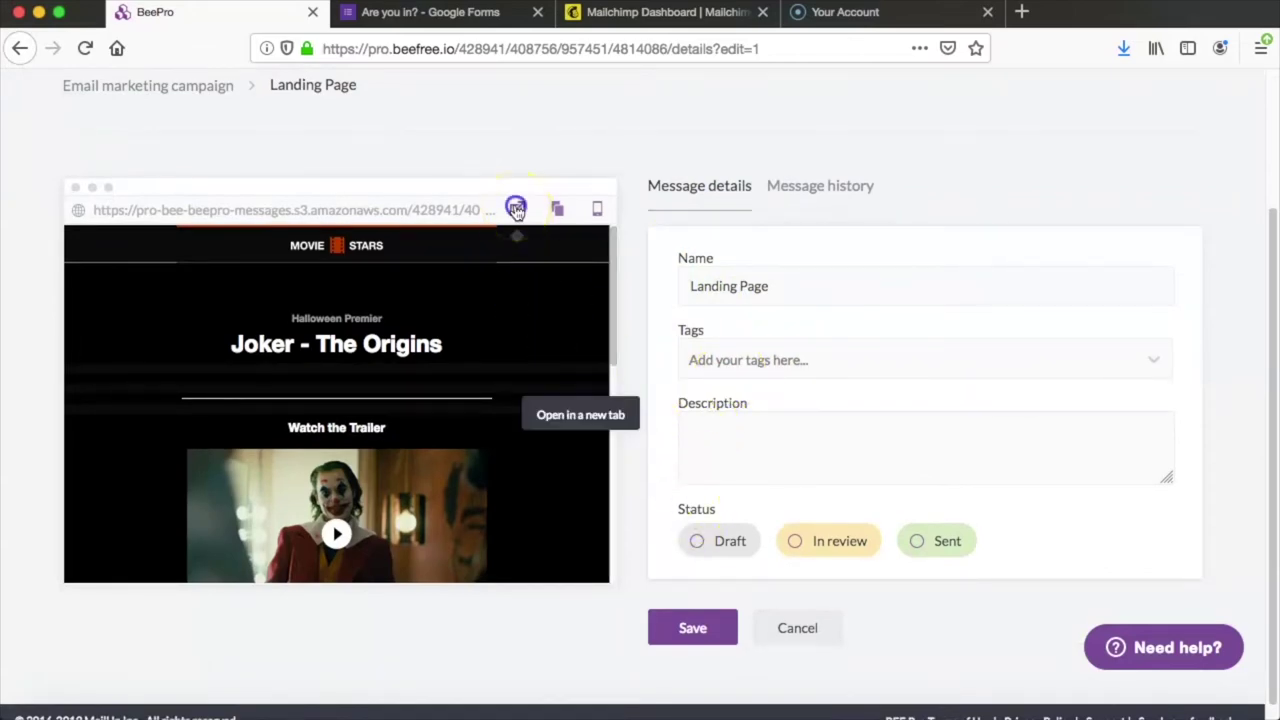
Step: Open the published landing page in a new tab and scroll through it
click(516, 208)
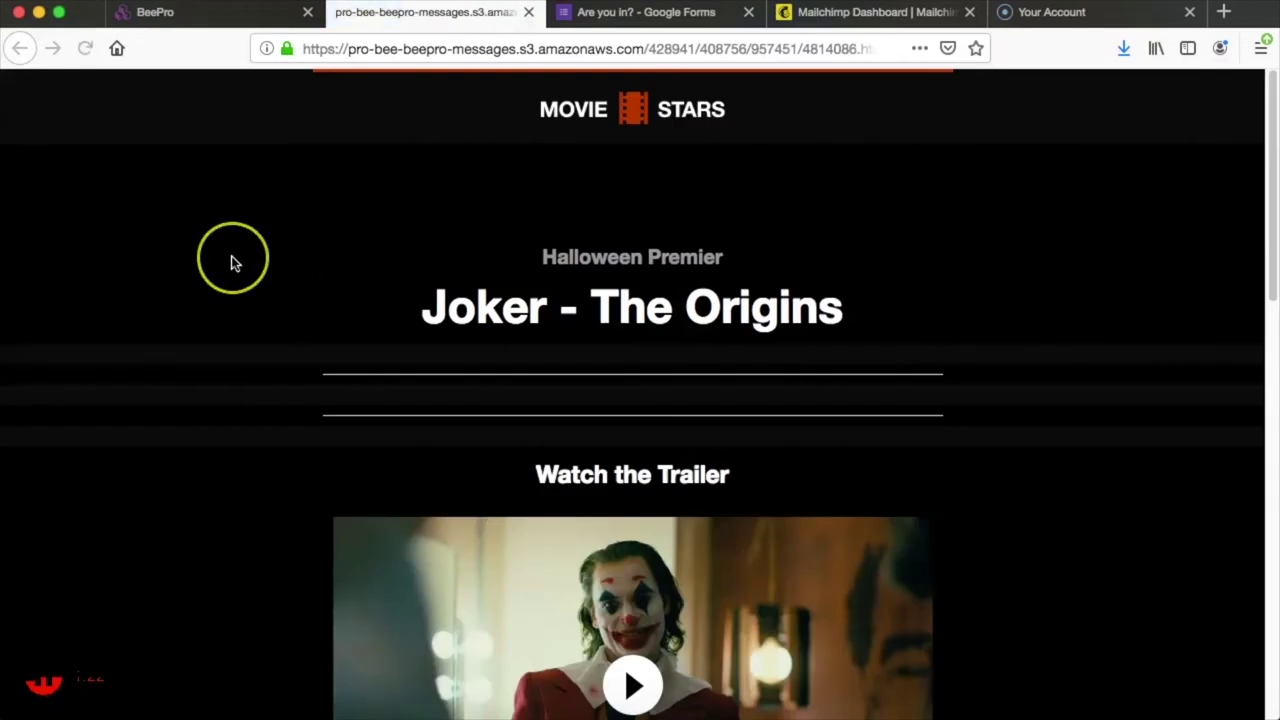
scroll(231, 263, down, 6)
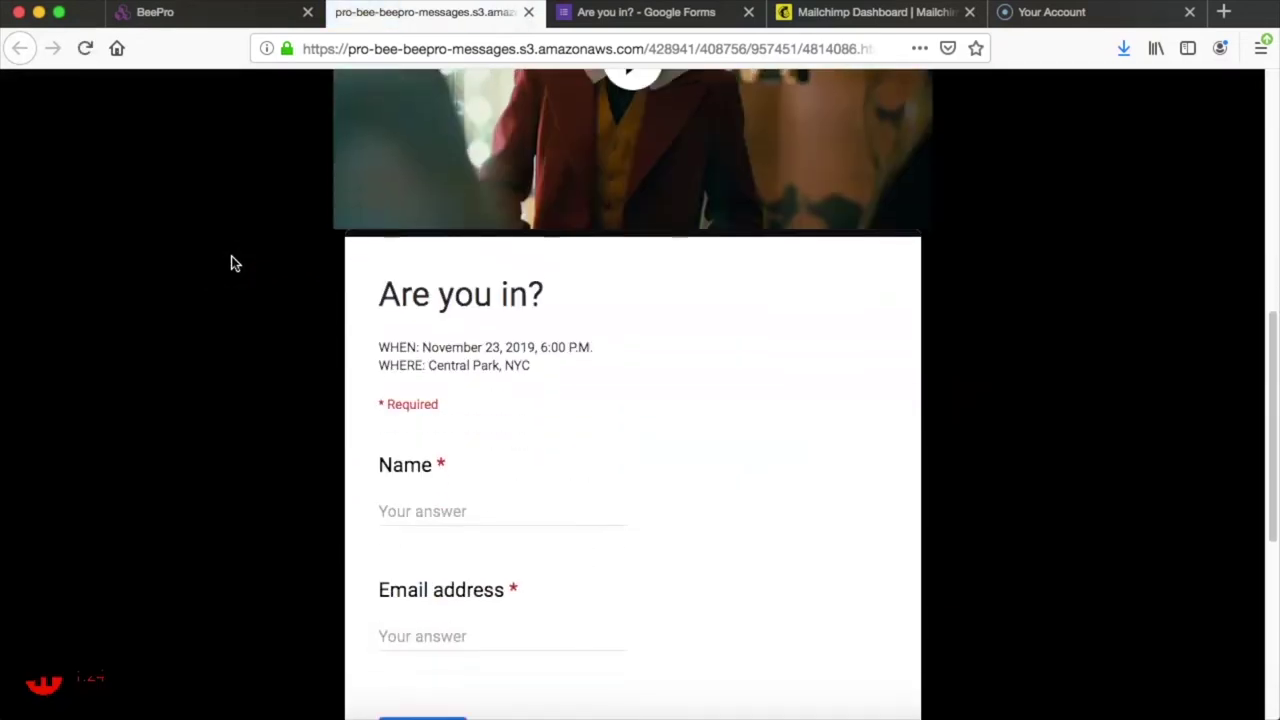
scroll(231, 263, down, 3)
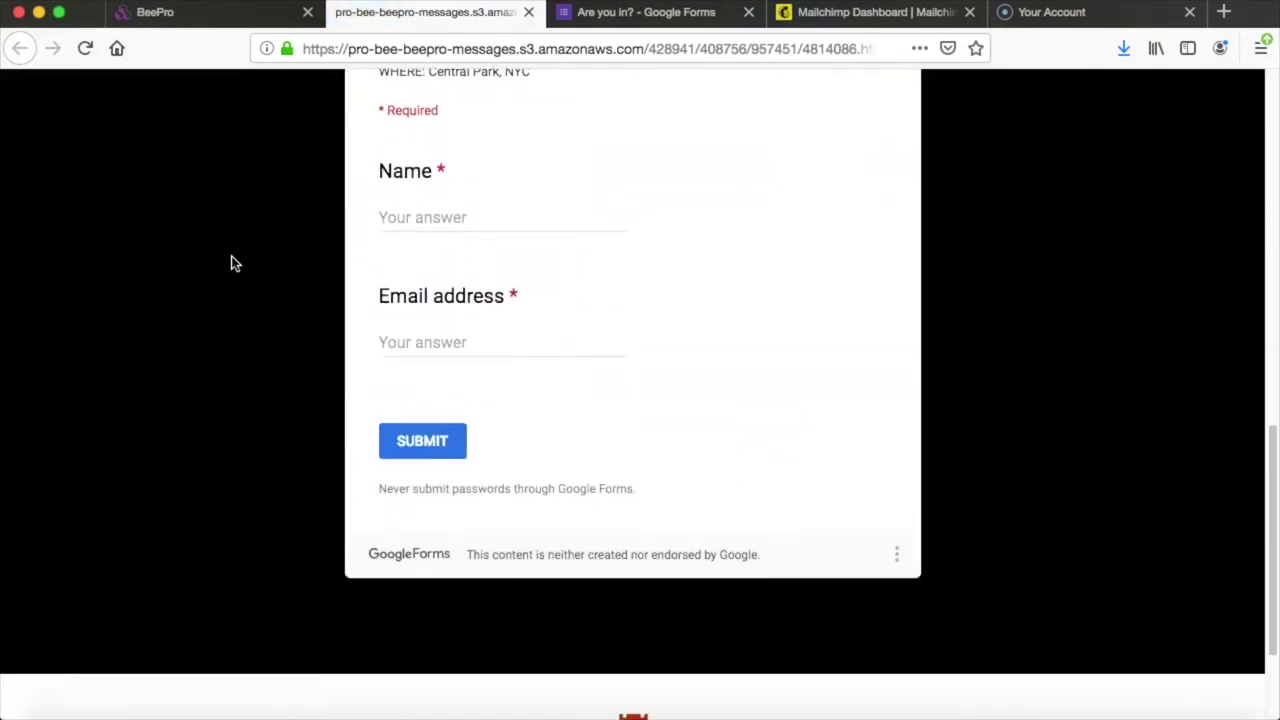
scroll(231, 263, up, 9)
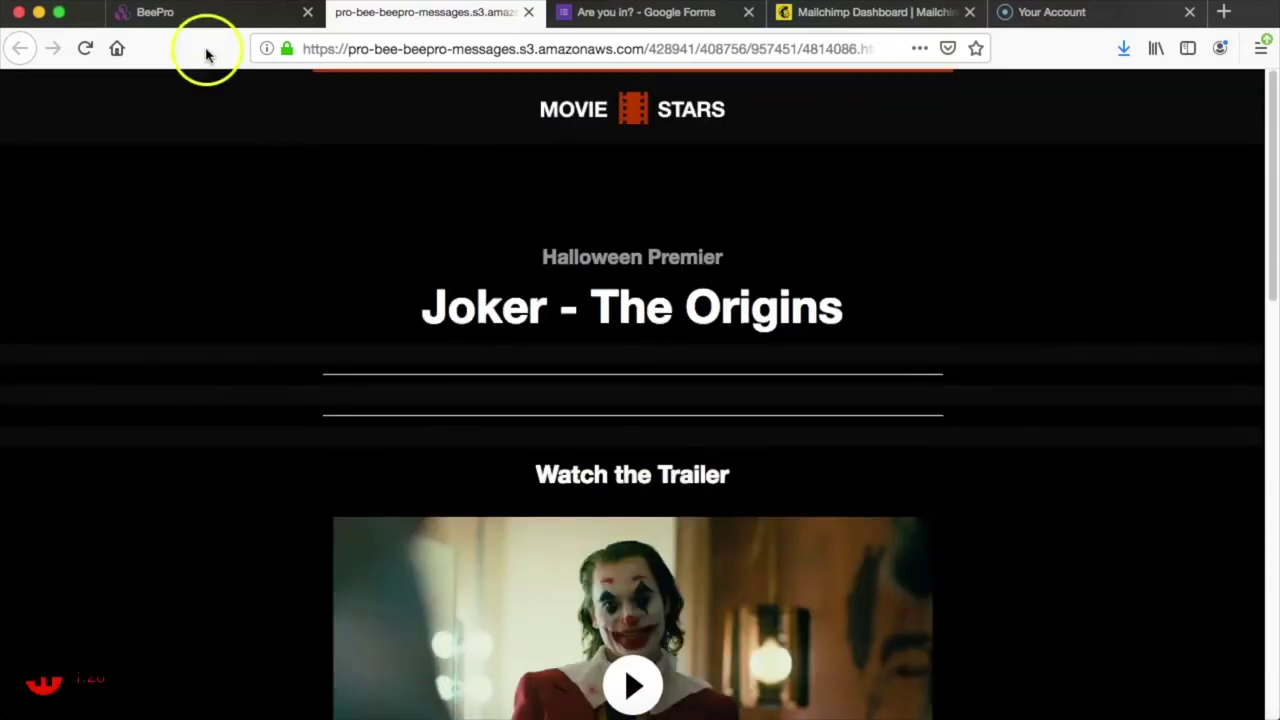
Step: Return to the landing page details and copy its public URL
click(209, 13)
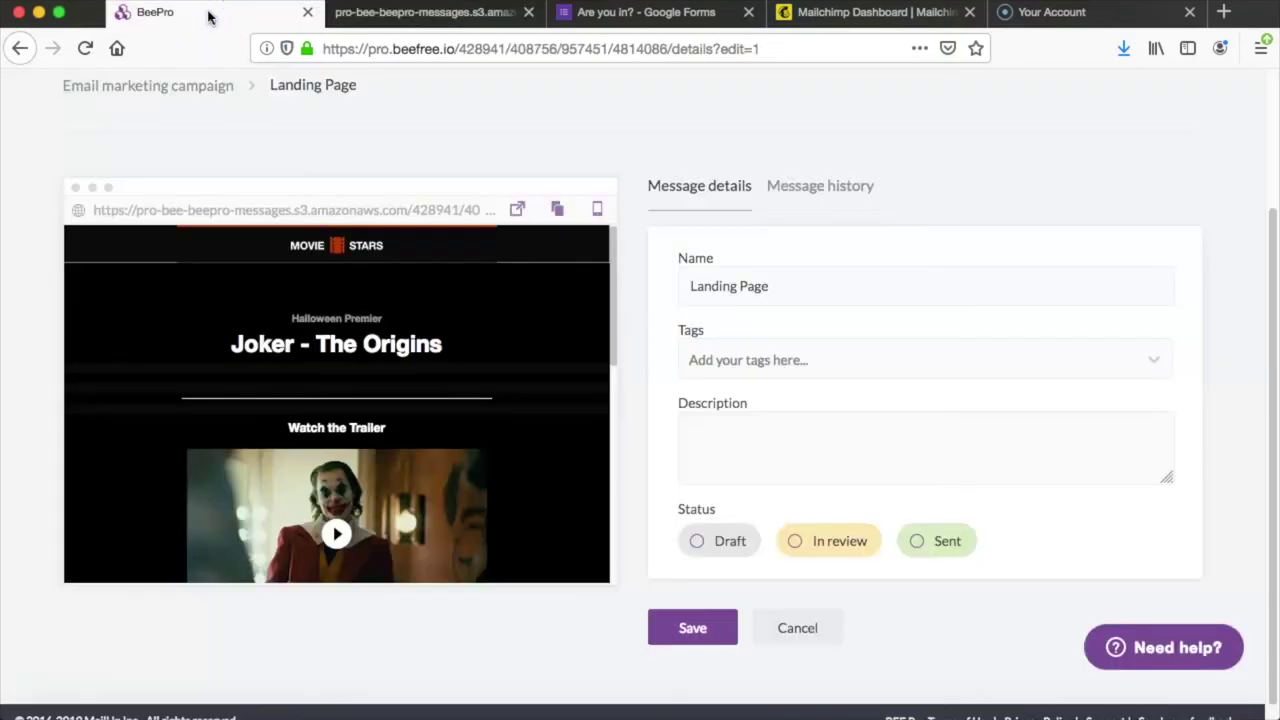
click(558, 211)
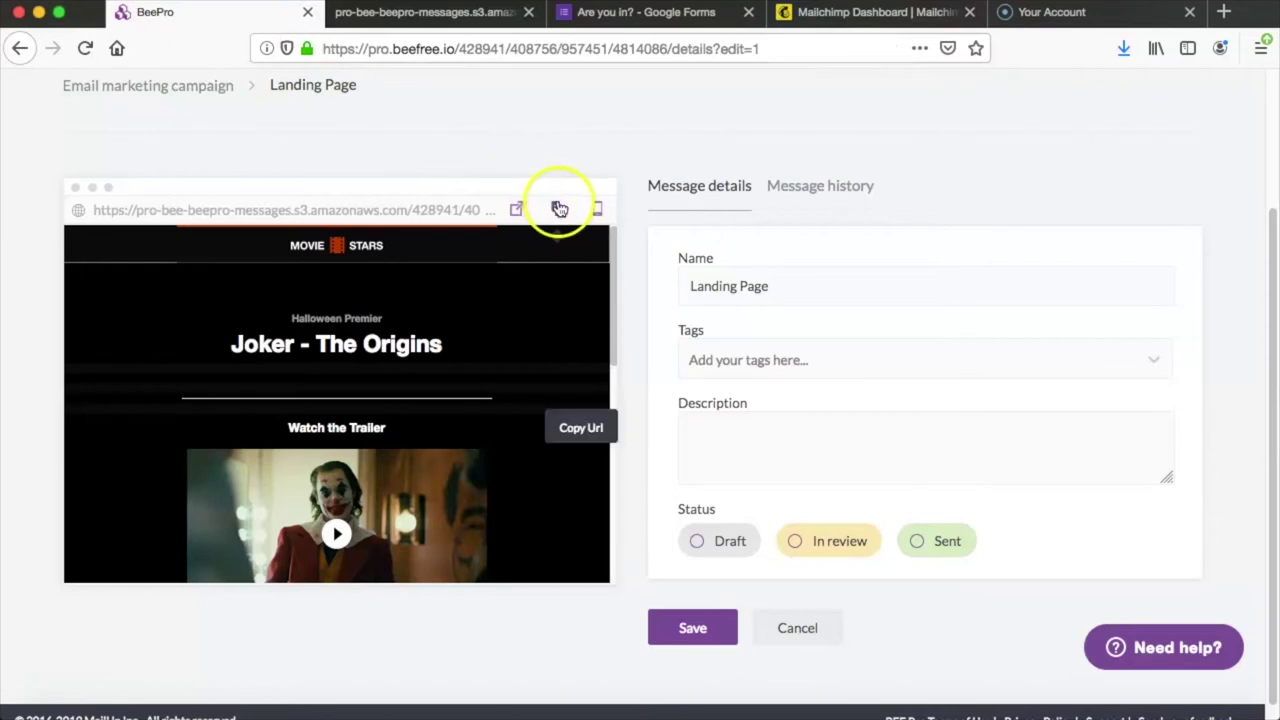
scroll(557, 214, up, 4)
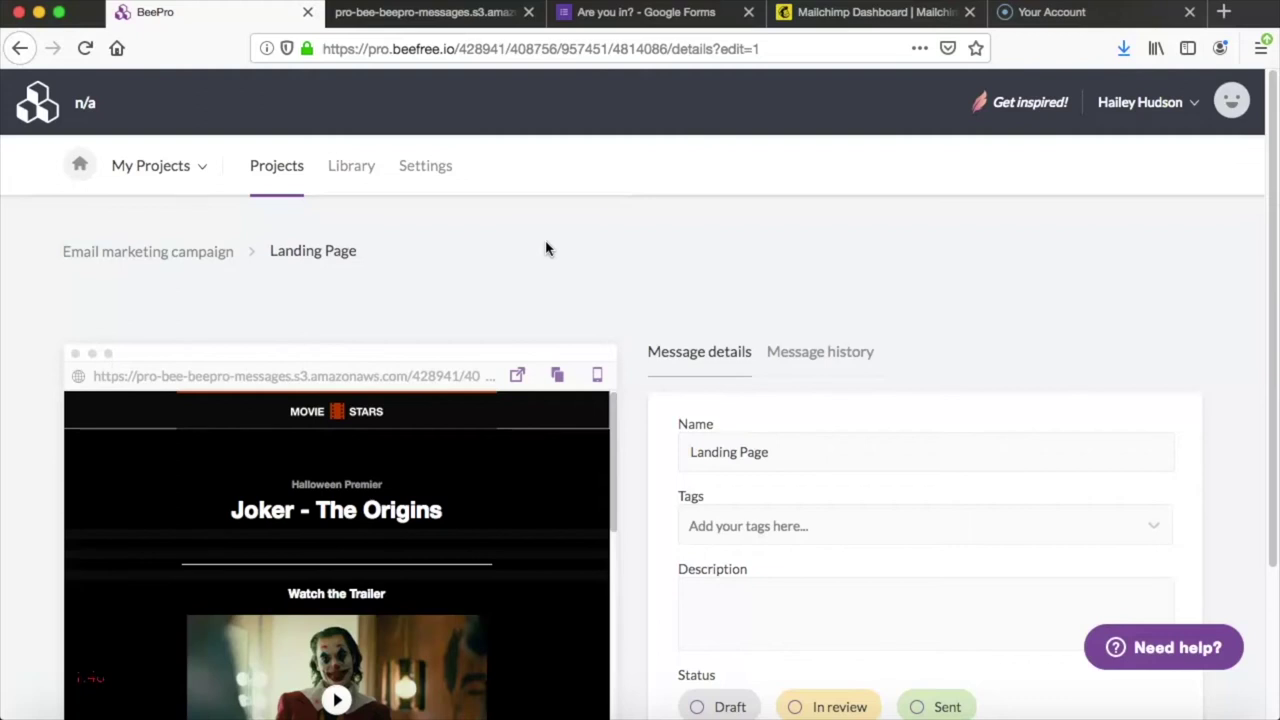
click(560, 378)
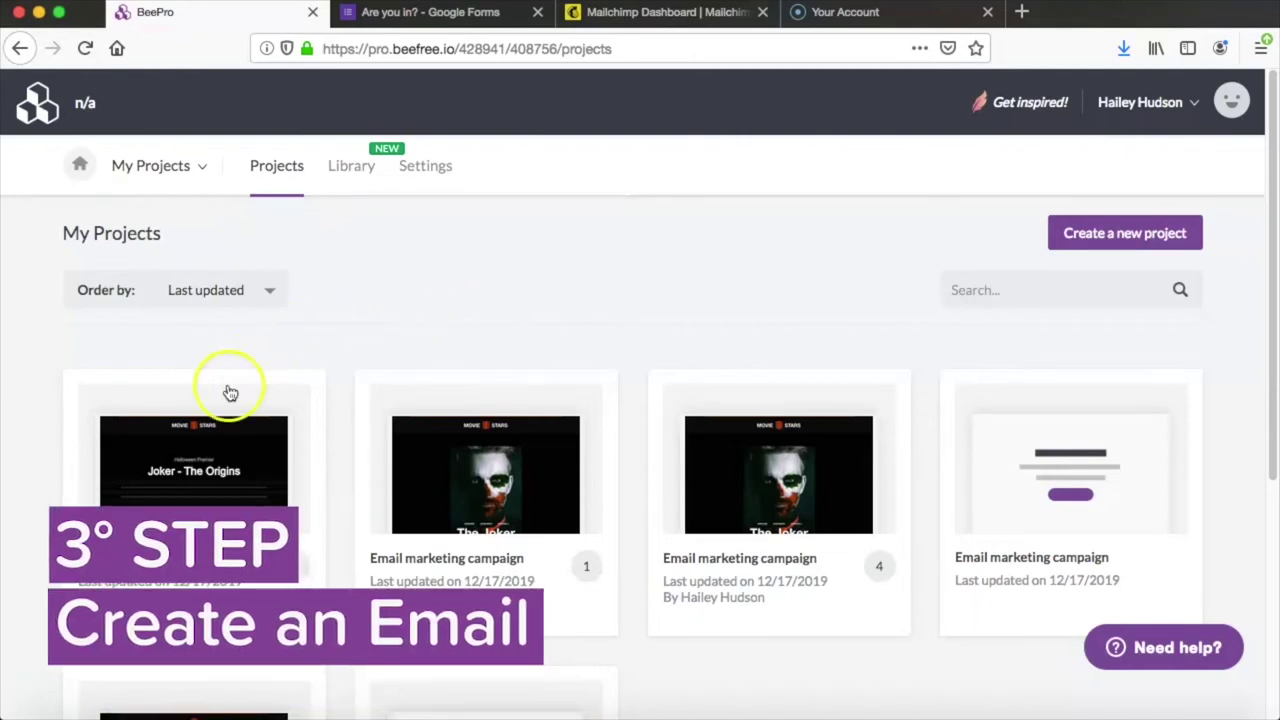
Step: In the Email marketing campaign project, create a message from the 'Halloween Movie Premier' template
click(204, 457)
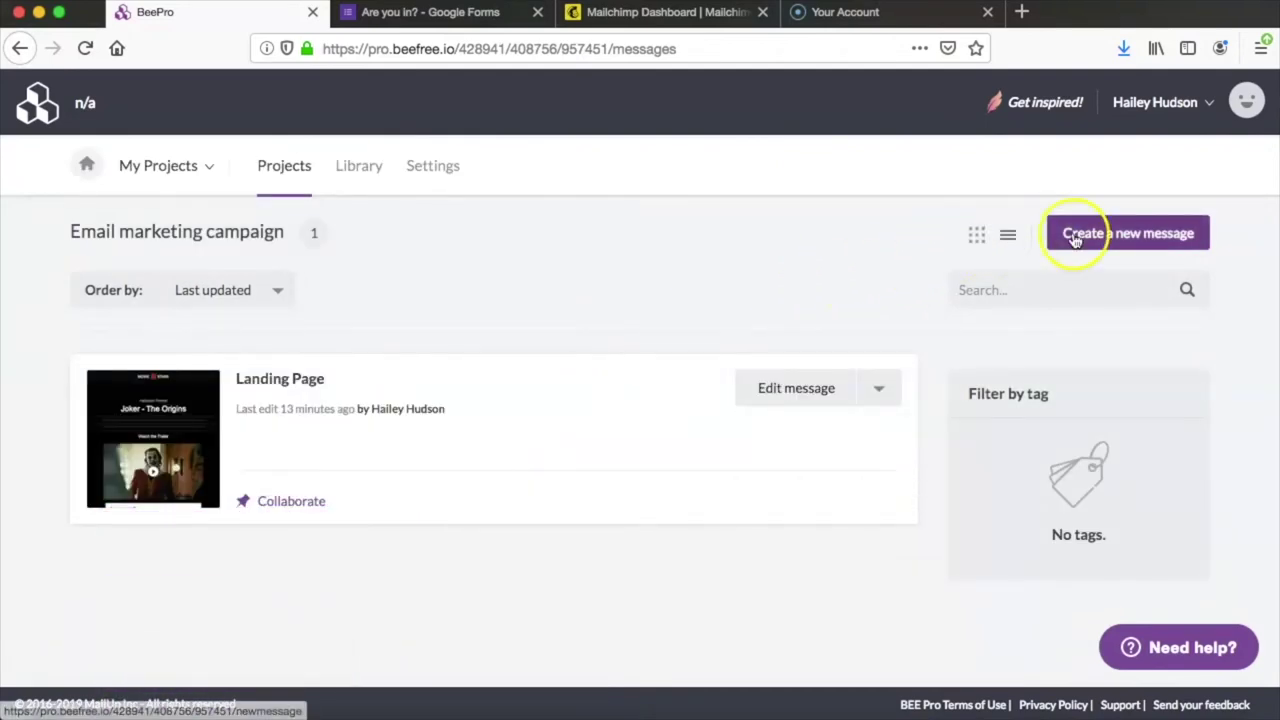
click(1073, 234)
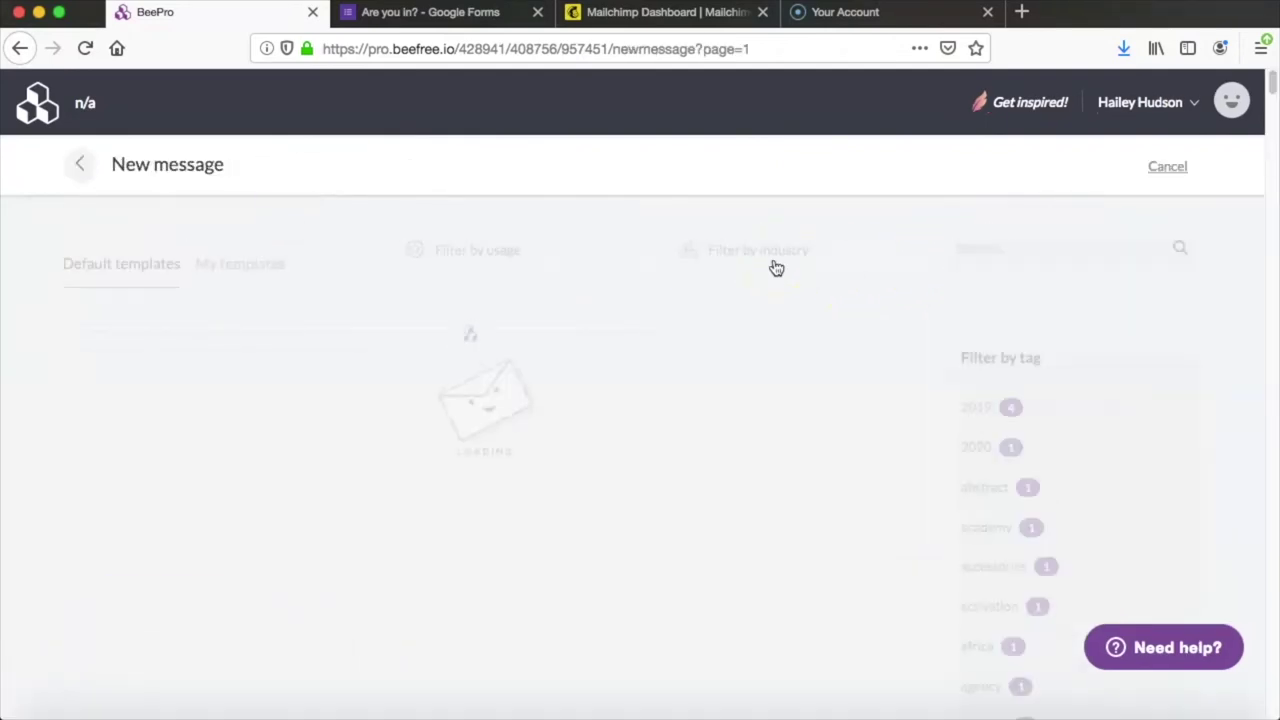
click(981, 240)
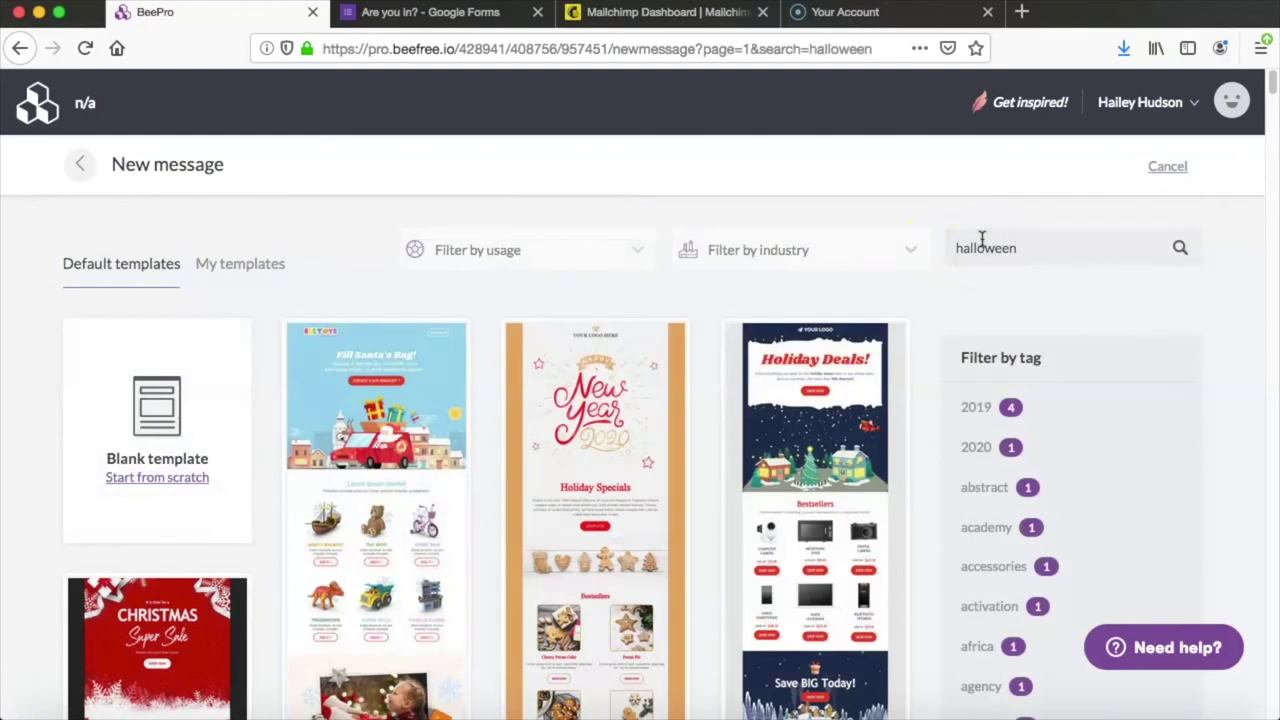
text(halloween)
key(Return)
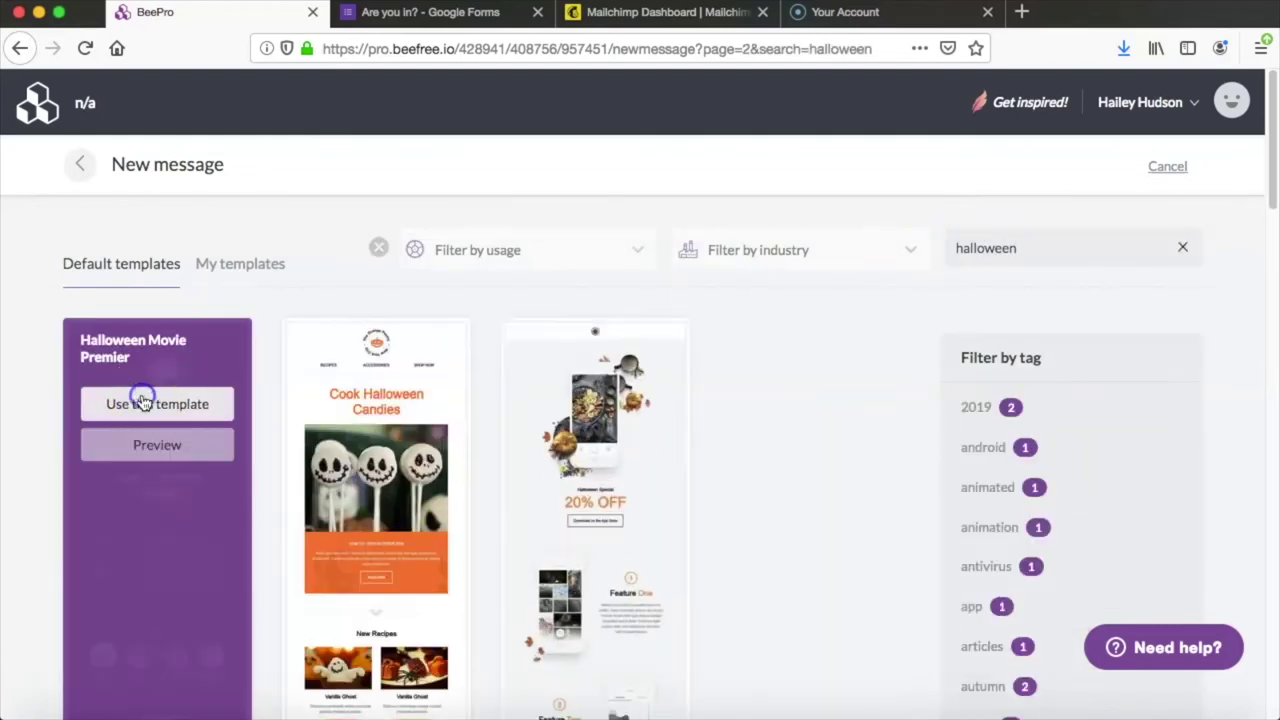
click(142, 401)
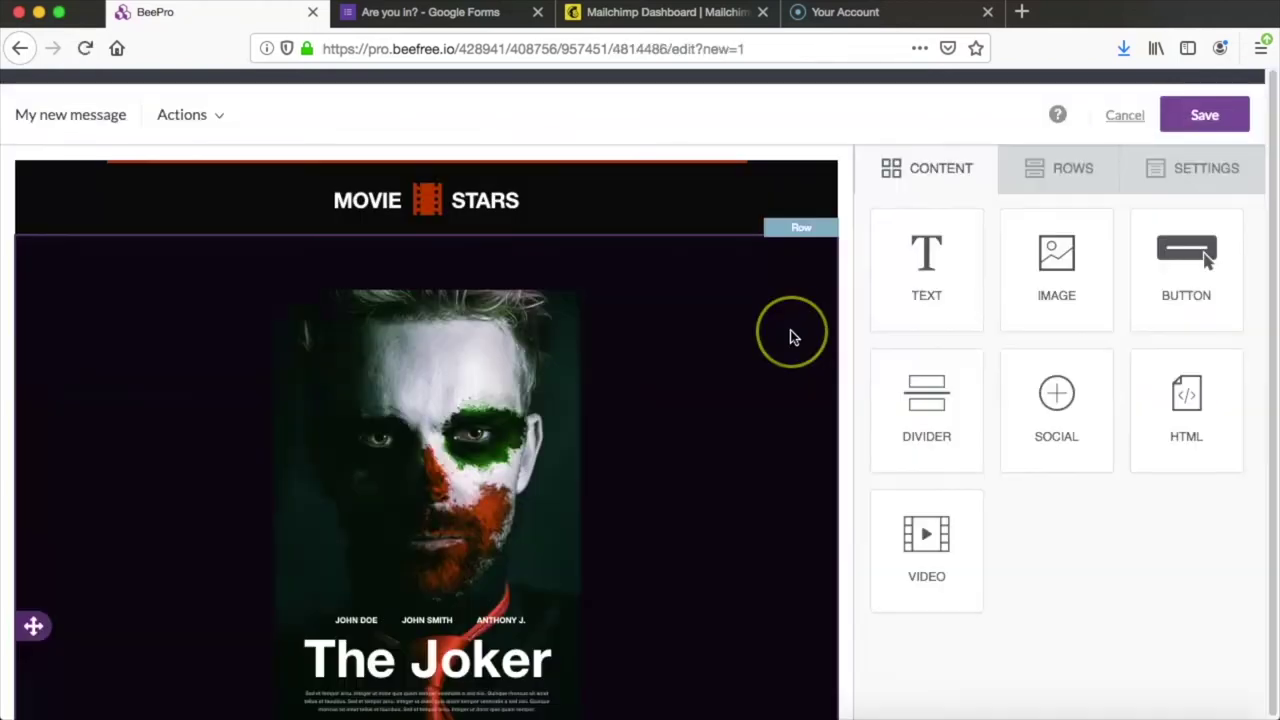
Step: Delete the trailer video block and the 'Watch the Trailer' heading
scroll(790, 335, down, 4)
scroll(790, 335, down, 10)
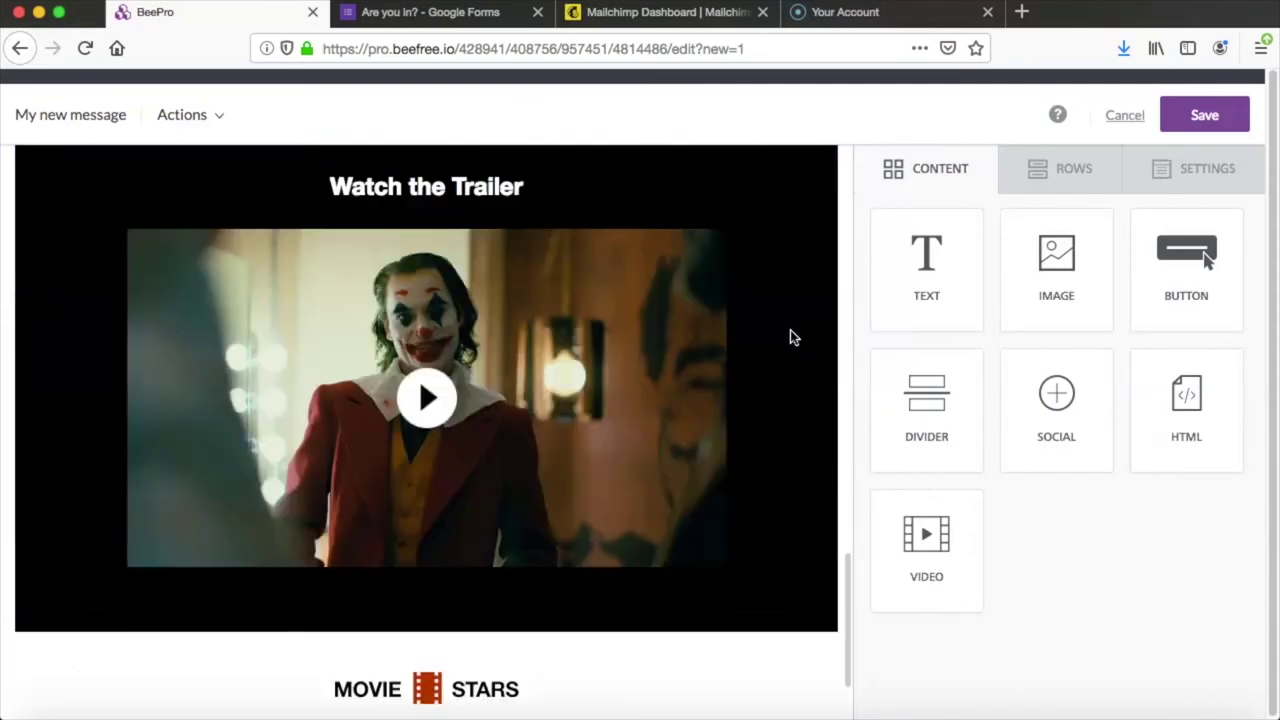
click(737, 540)
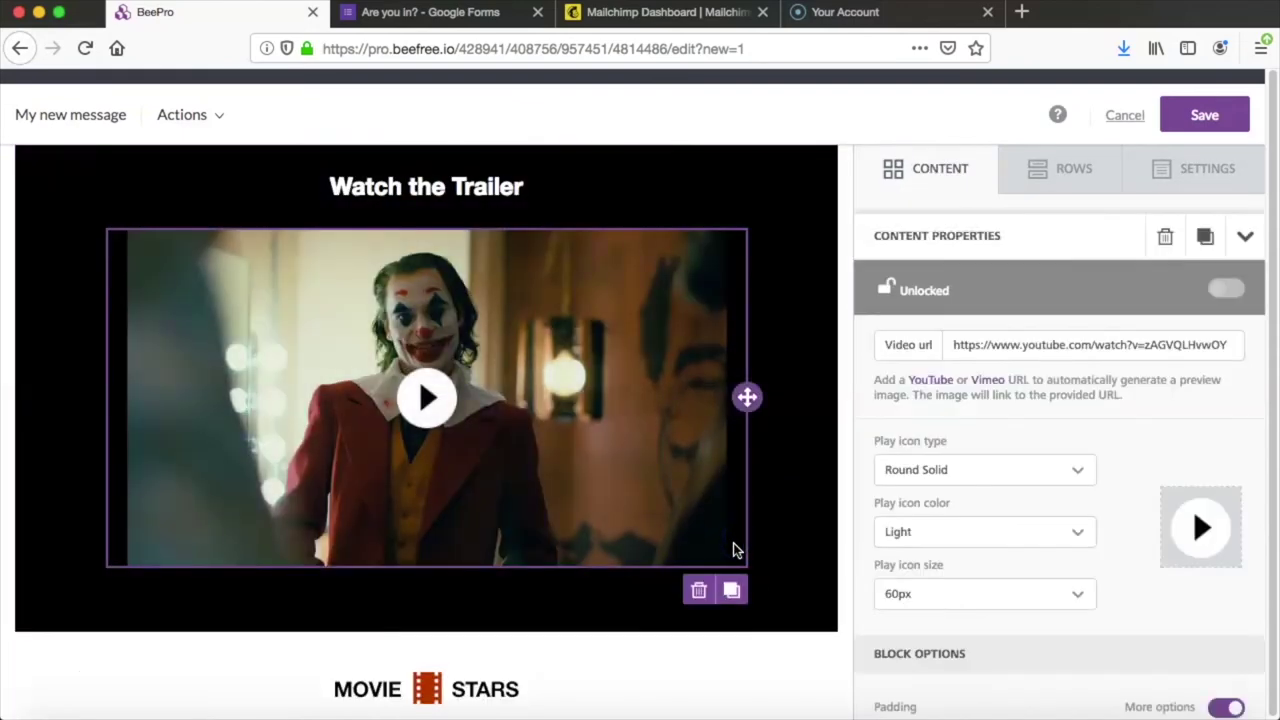
click(699, 592)
click(686, 391)
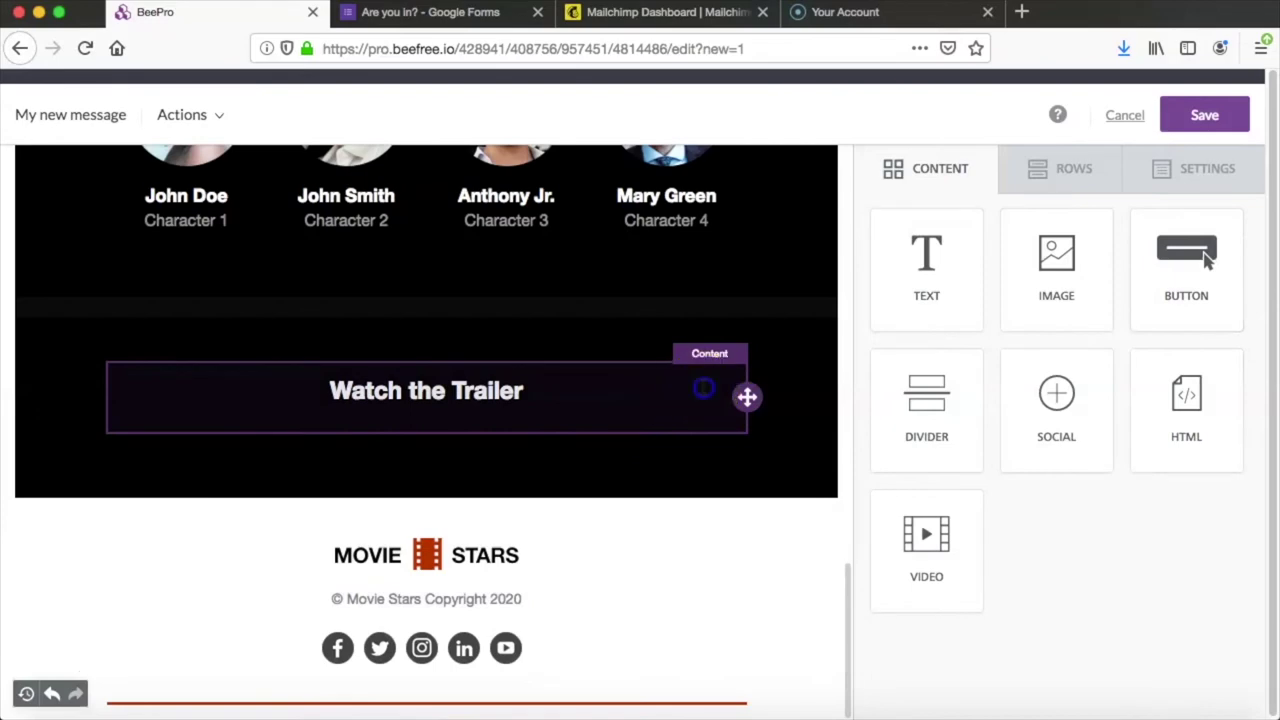
click(699, 456)
scroll(634, 410, up, 6)
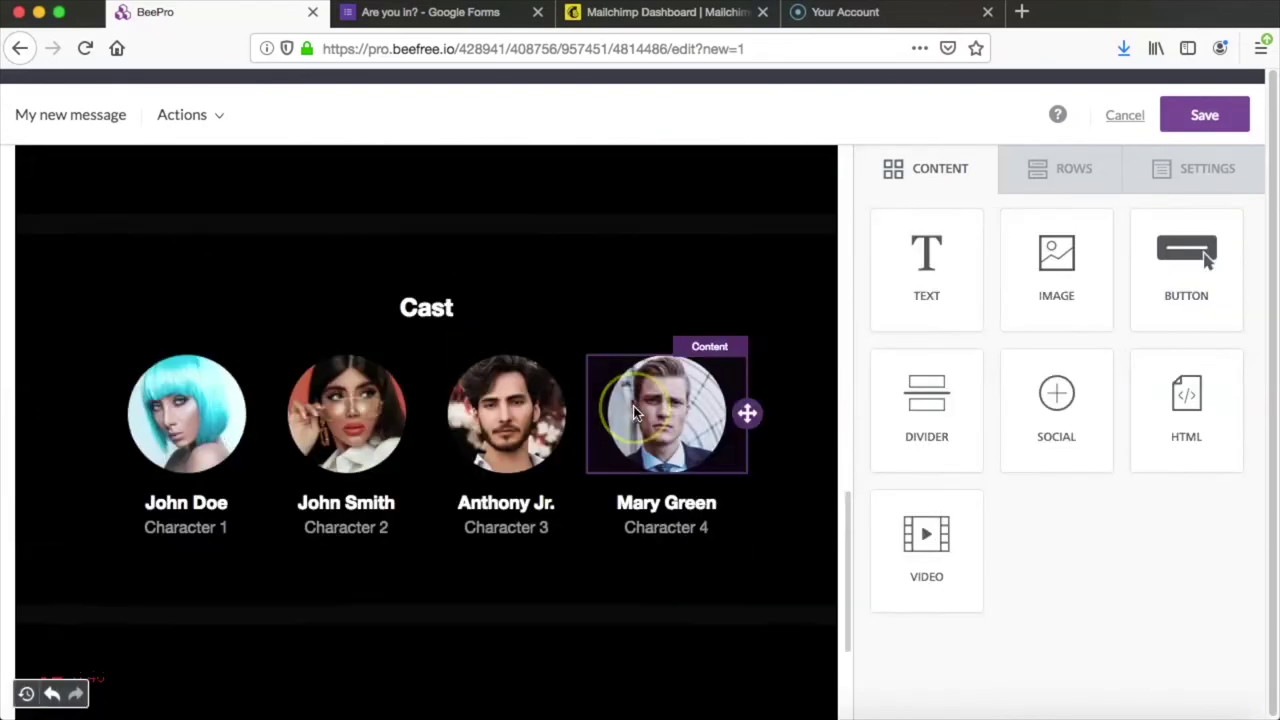
scroll(620, 400, up, 3)
Step: Replace the placeholder paragraph with 'Register above to receive email notifications about the event!'
click(520, 396)
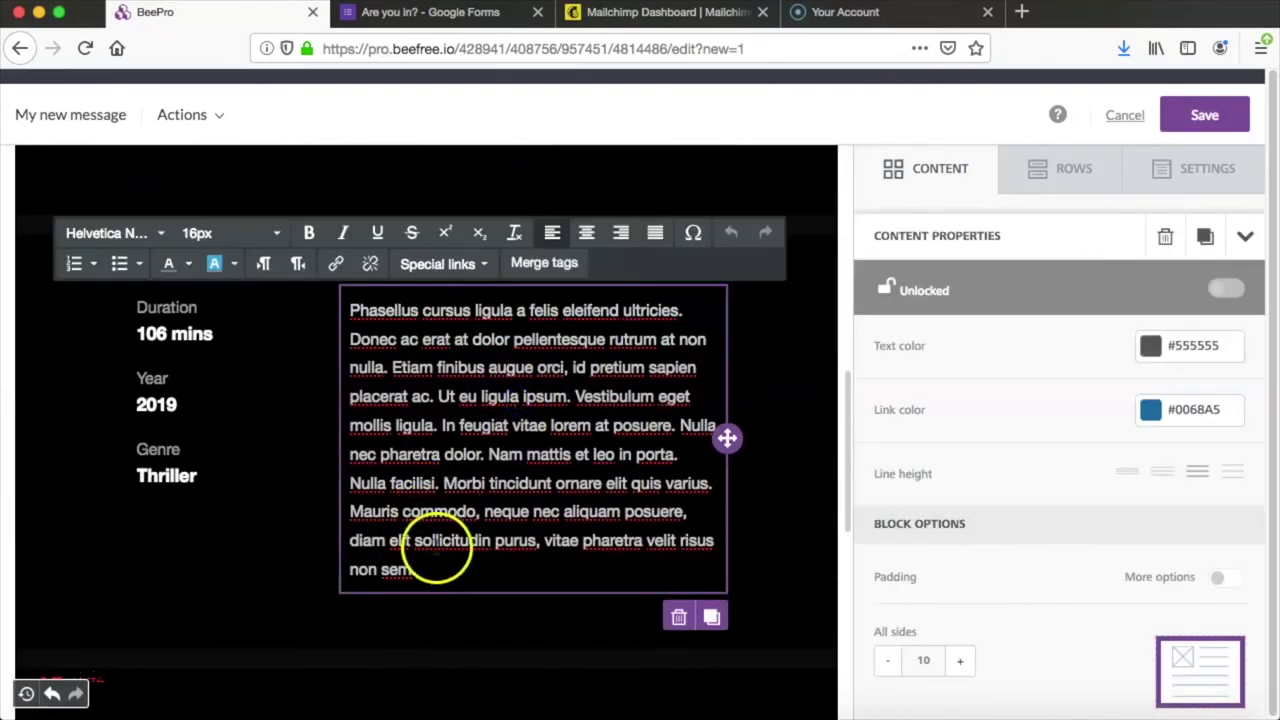
drag(439, 571, 349, 310)
text(R)
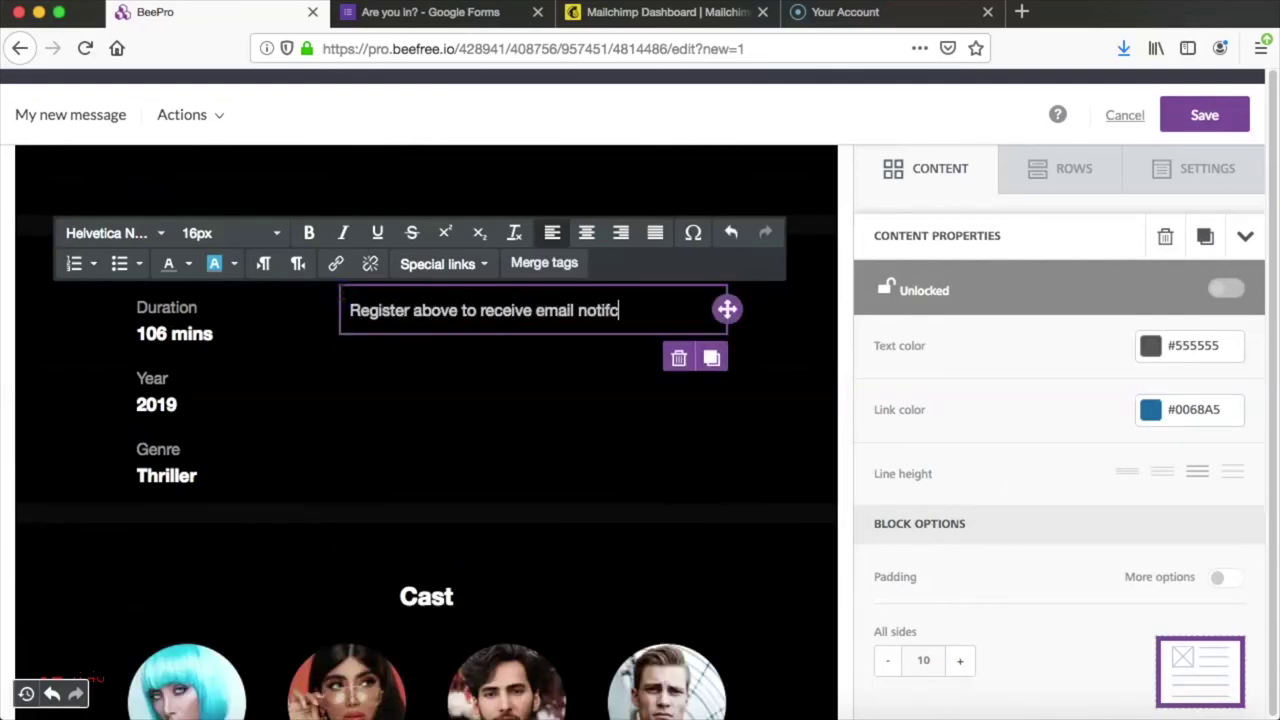
text(out the event)
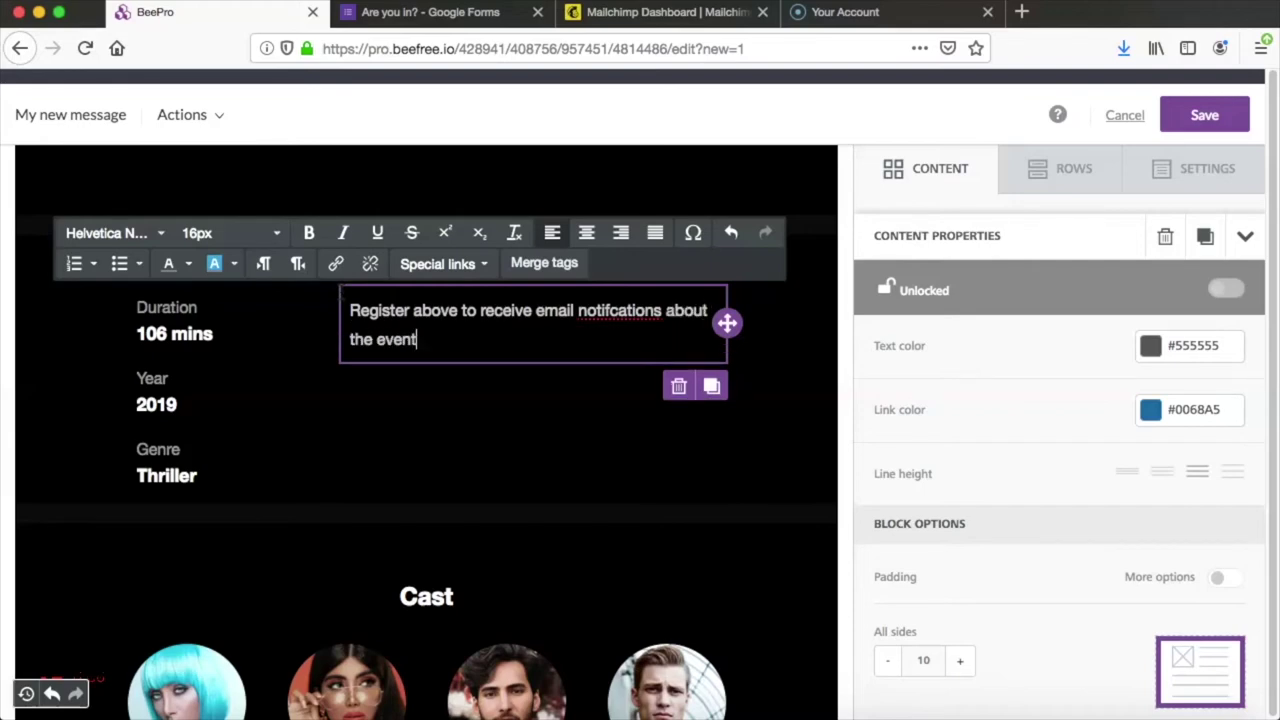
text(!)
click(612, 311)
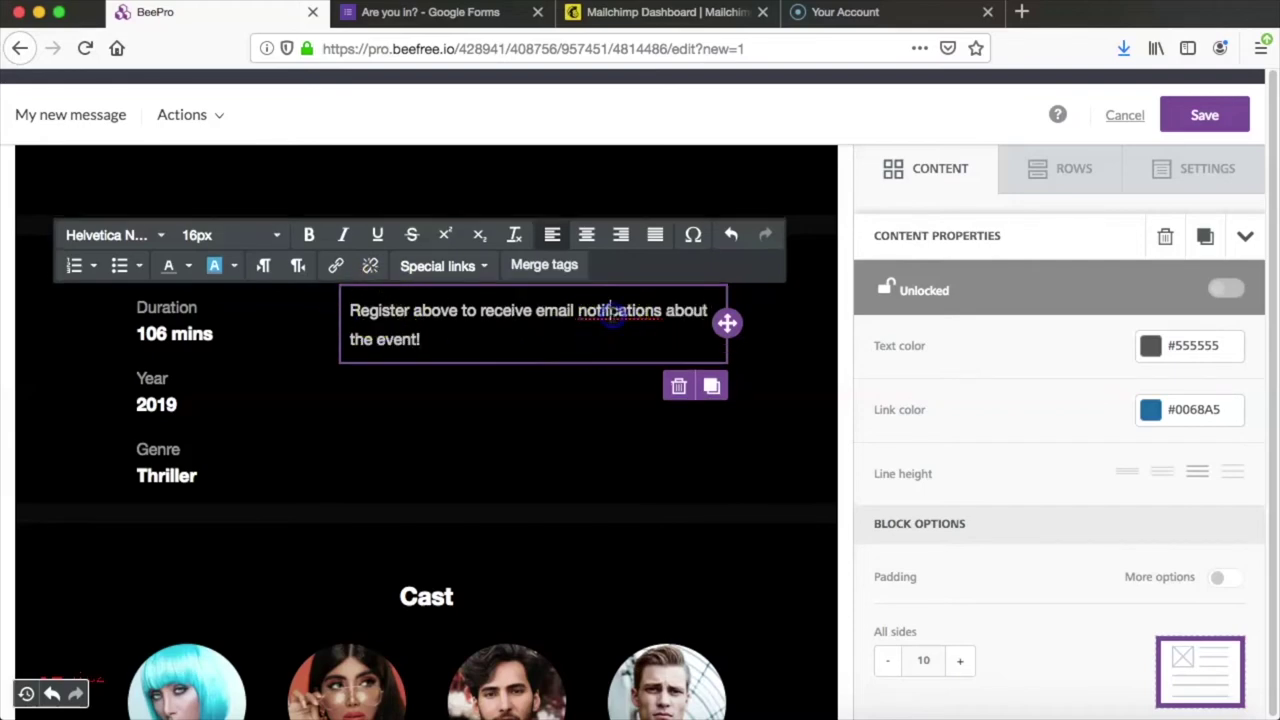
text(i)
click(586, 371)
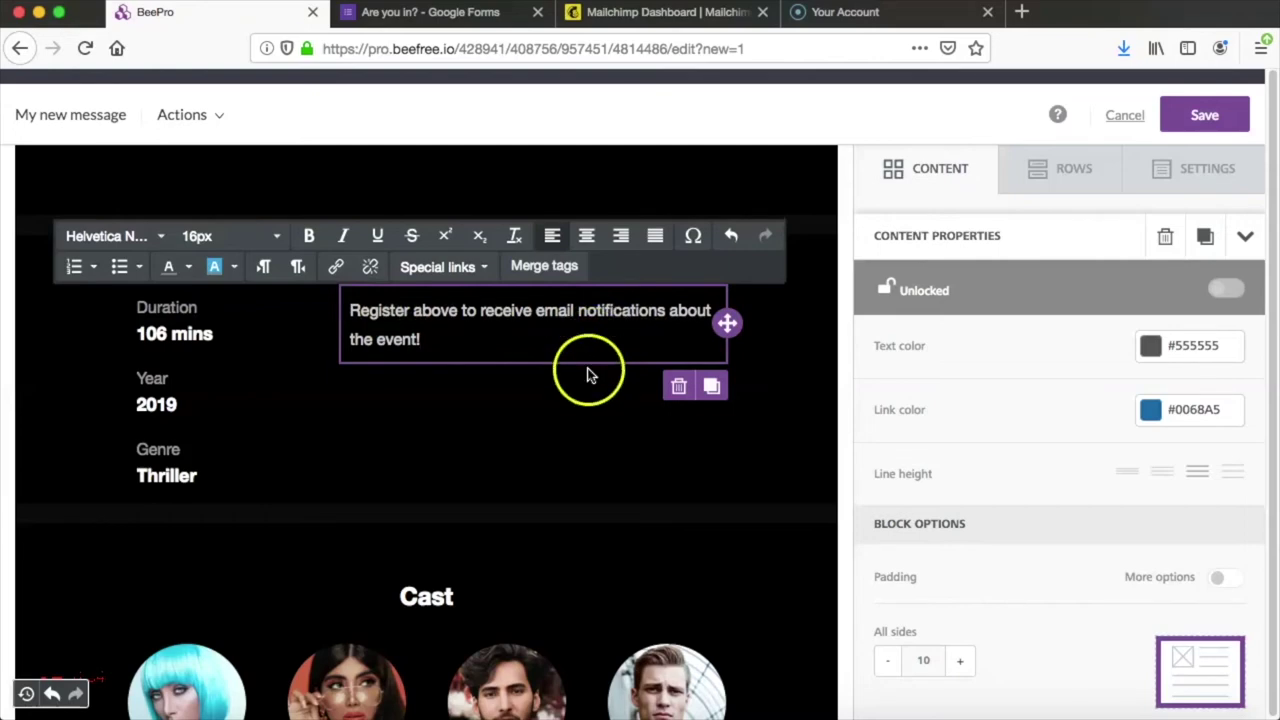
Step: Select the Book In-App button block to bring up its settings
scroll(586, 374, up, 3)
scroll(588, 381, up, 1)
click(531, 357)
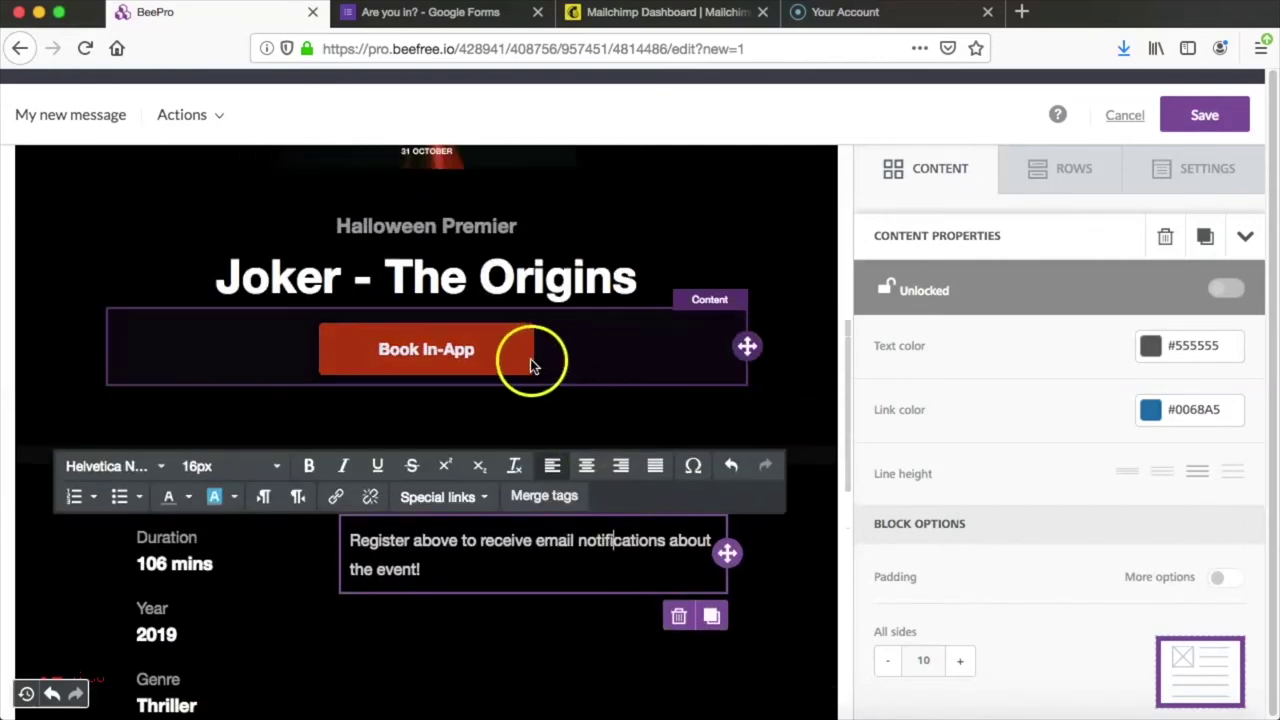
click(462, 350)
Step: Relabel the button 'Register Here' and paste the landing page URL as its link
click(379, 349)
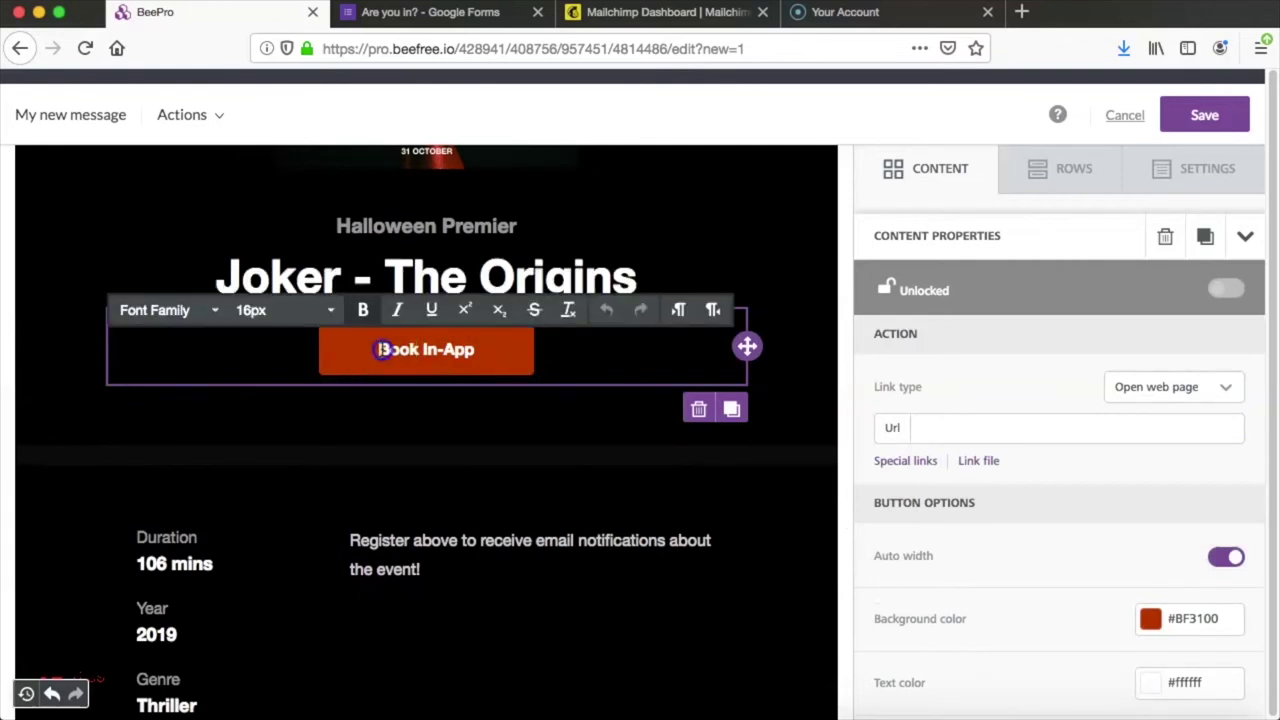
click(433, 350)
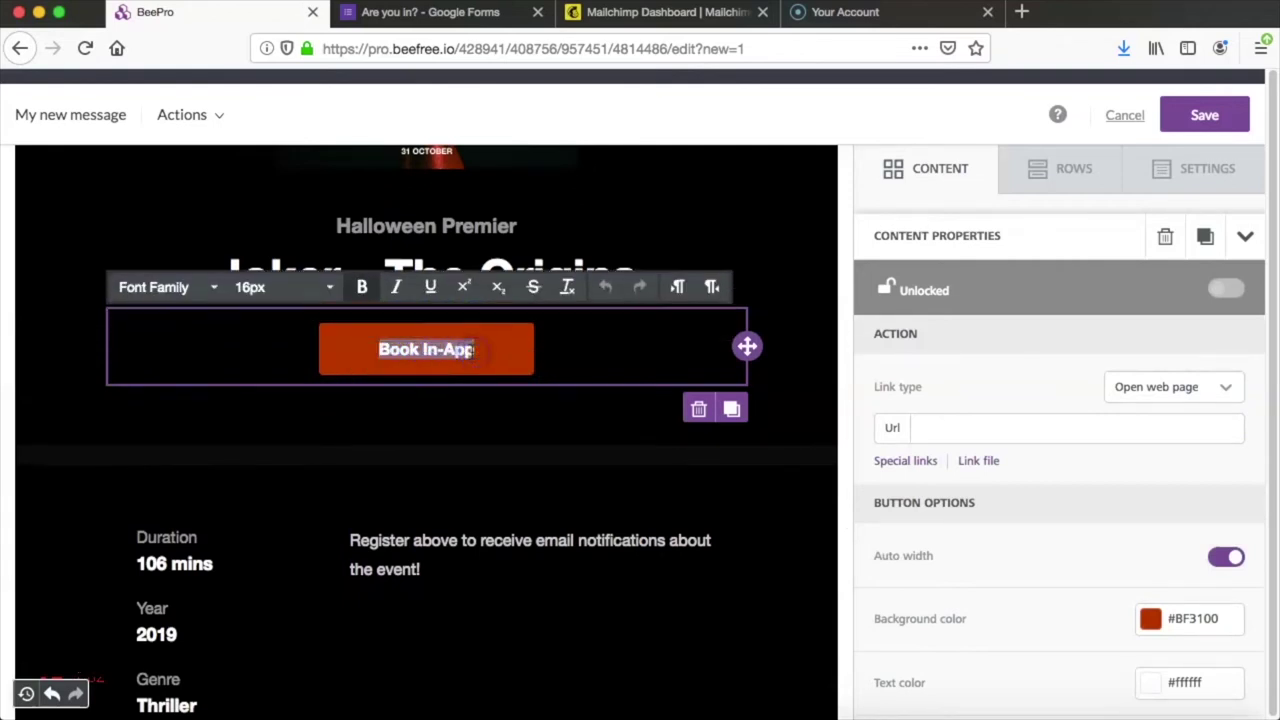
text(Register Here)
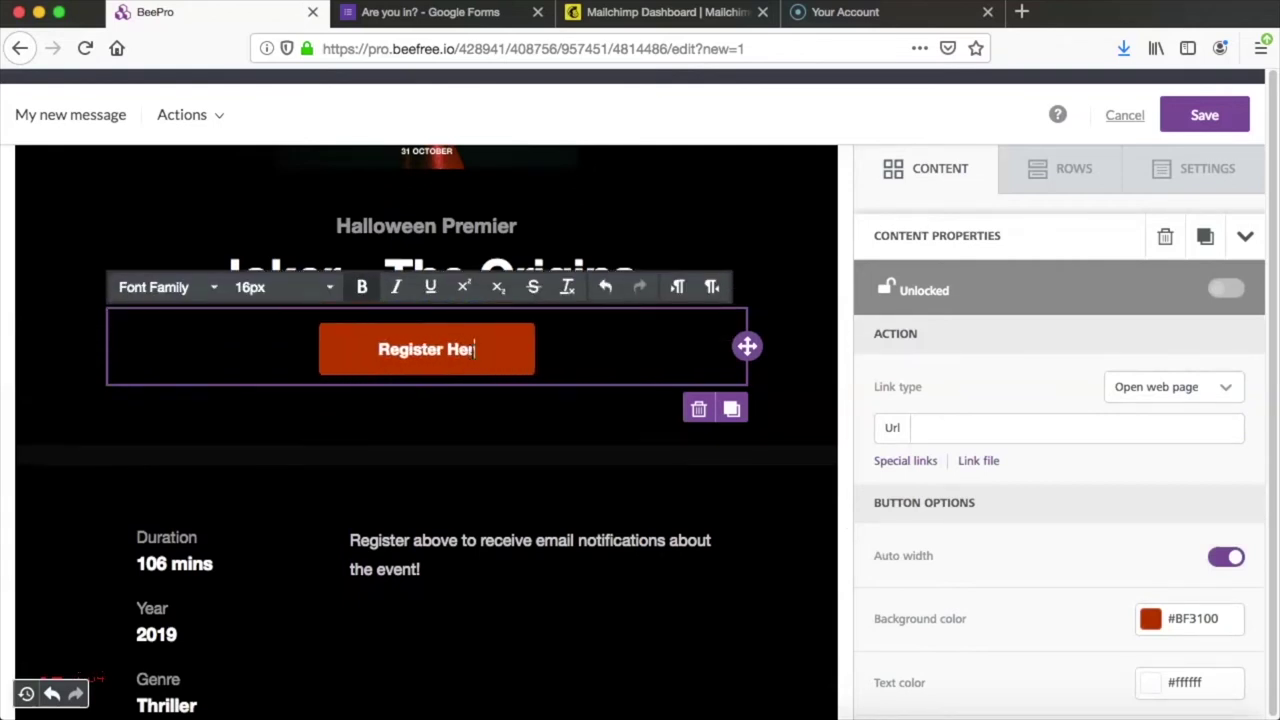
click(950, 427)
key(super+v)
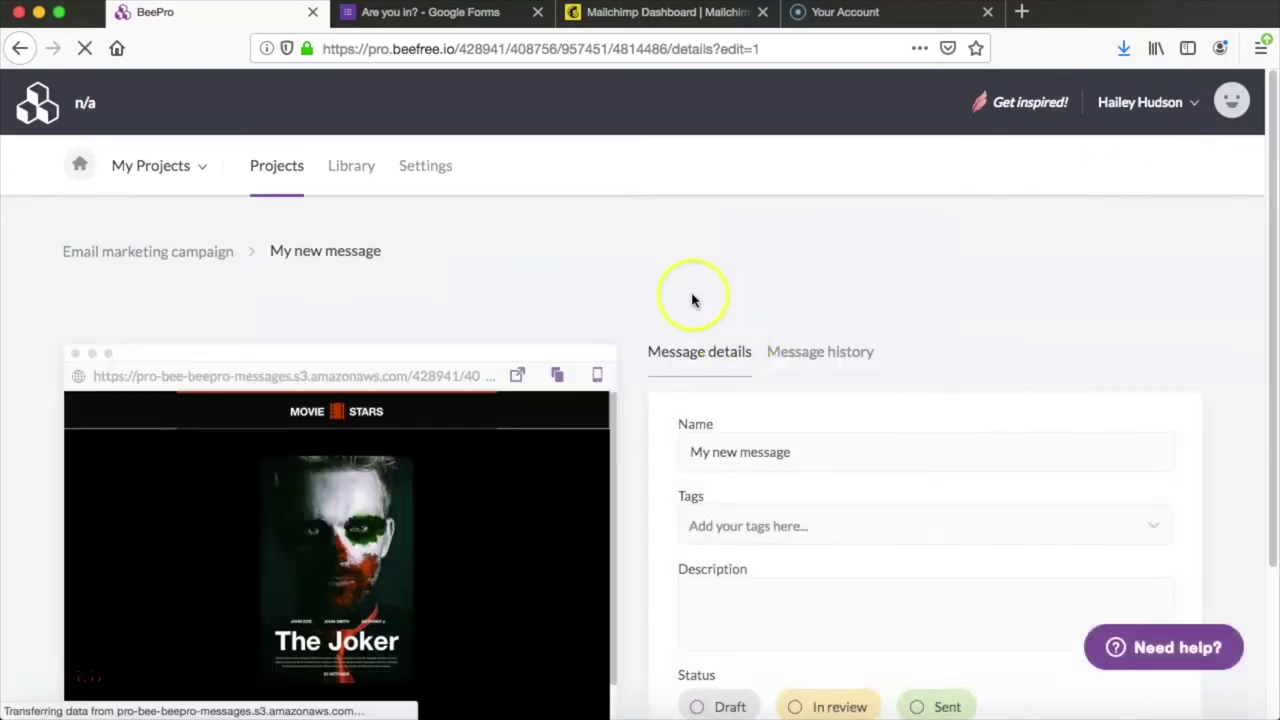
Step: Save the message details and export the email to Mailchimp as a new template
scroll(692, 300, down, 4)
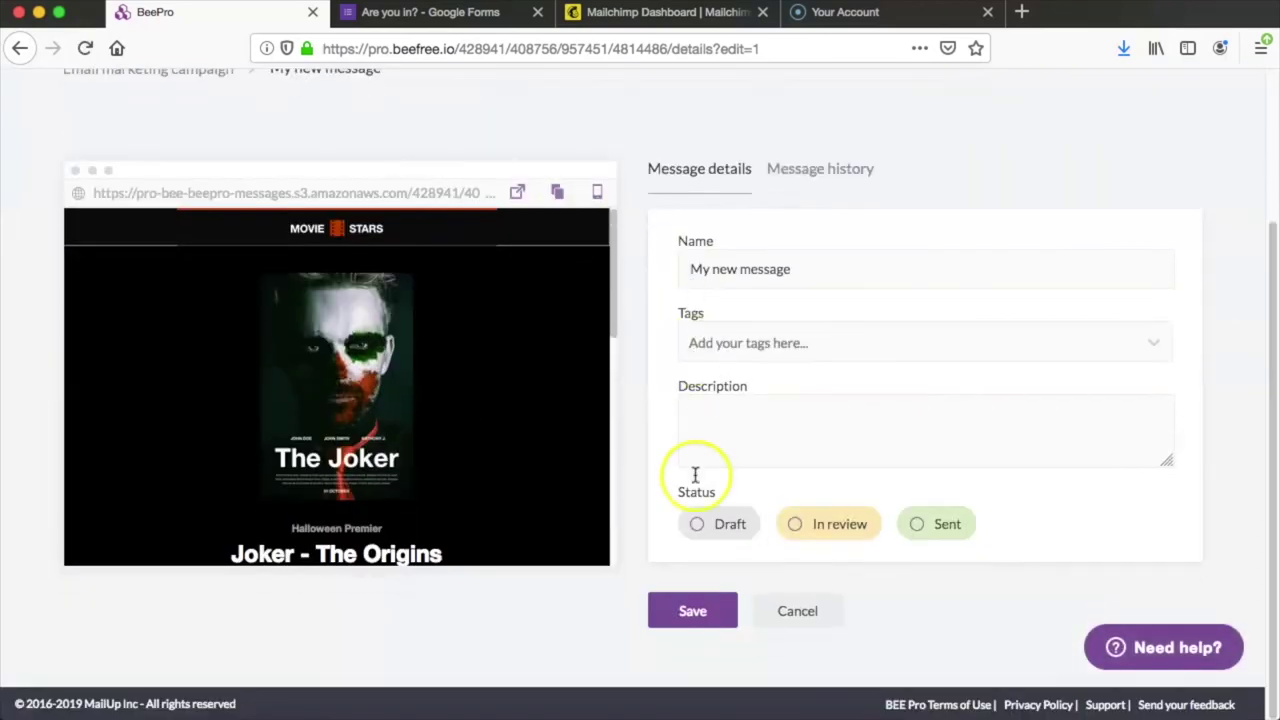
click(688, 615)
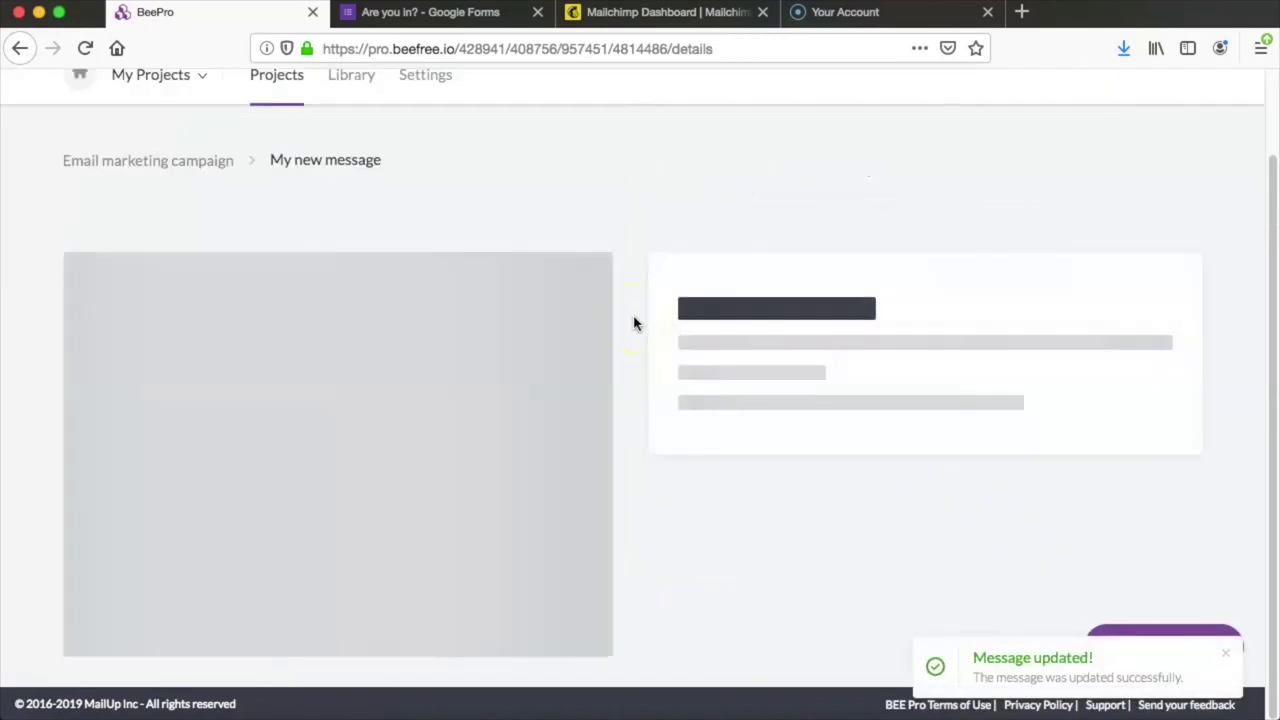
click(724, 543)
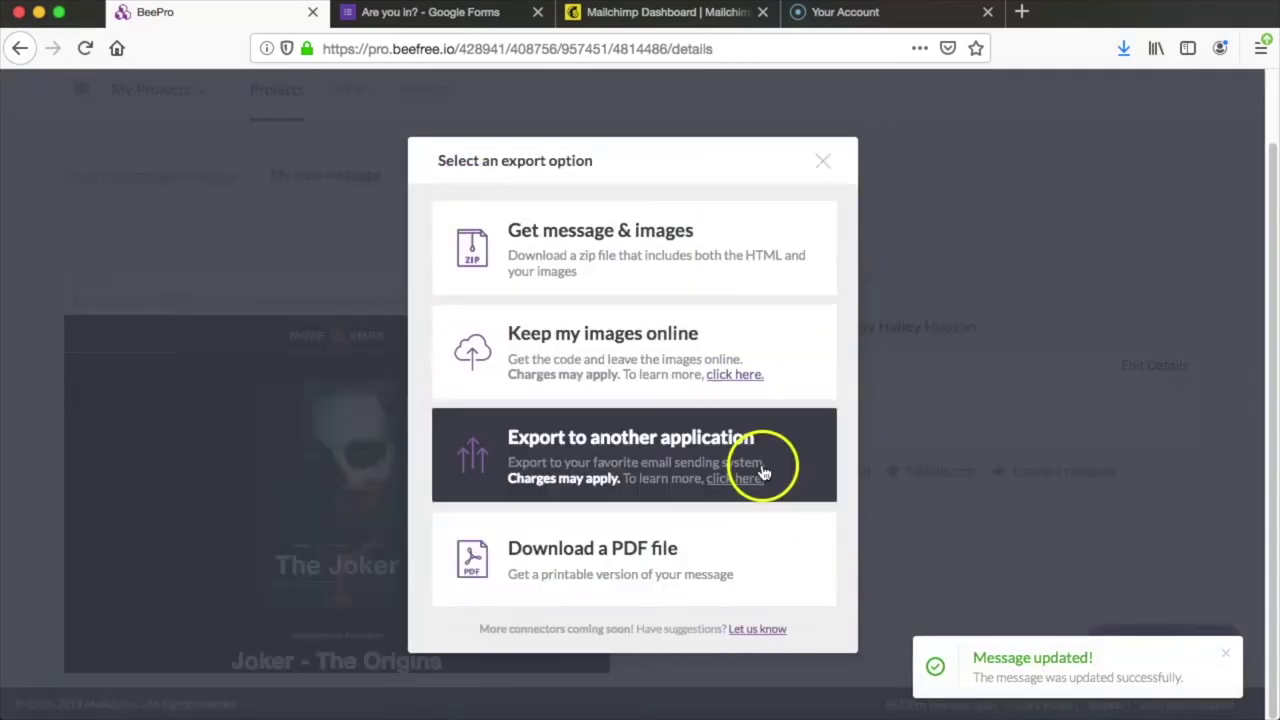
click(789, 452)
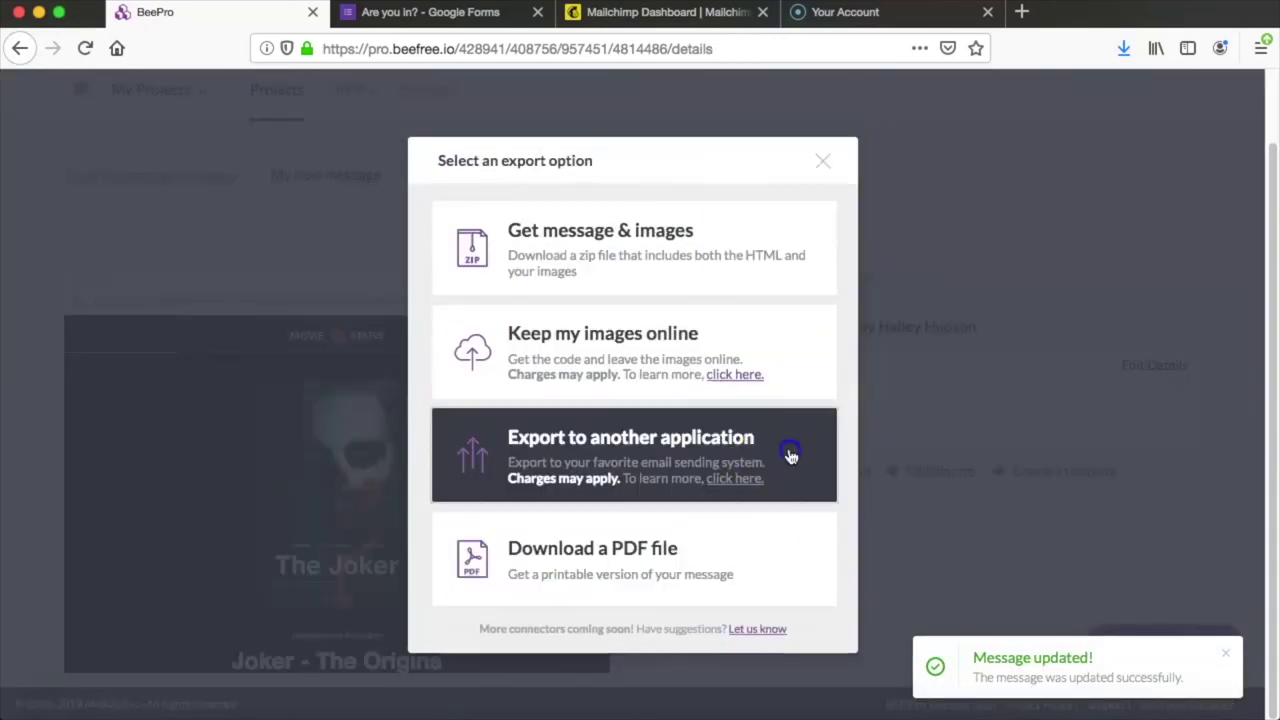
click(580, 350)
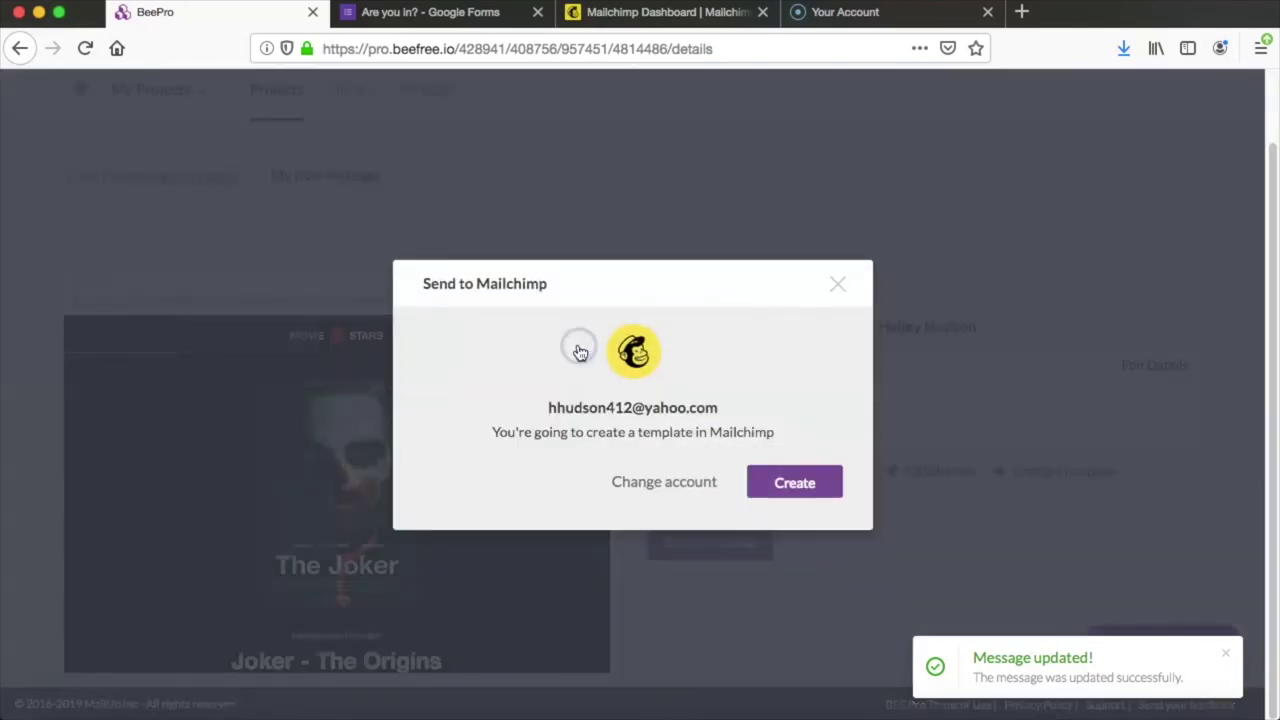
click(784, 488)
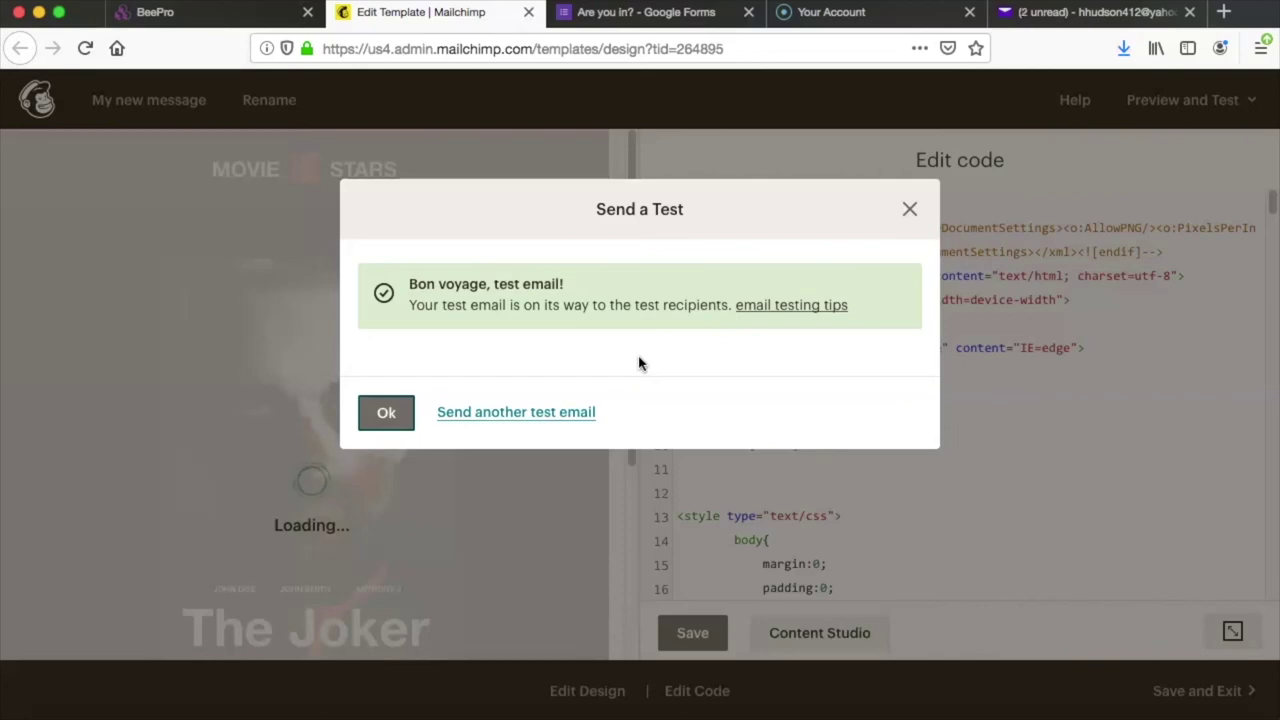
Step: Open the Mailchimp Template Test email in Yahoo Mail and follow Register Here to the embedded-form landing page
click(1078, 14)
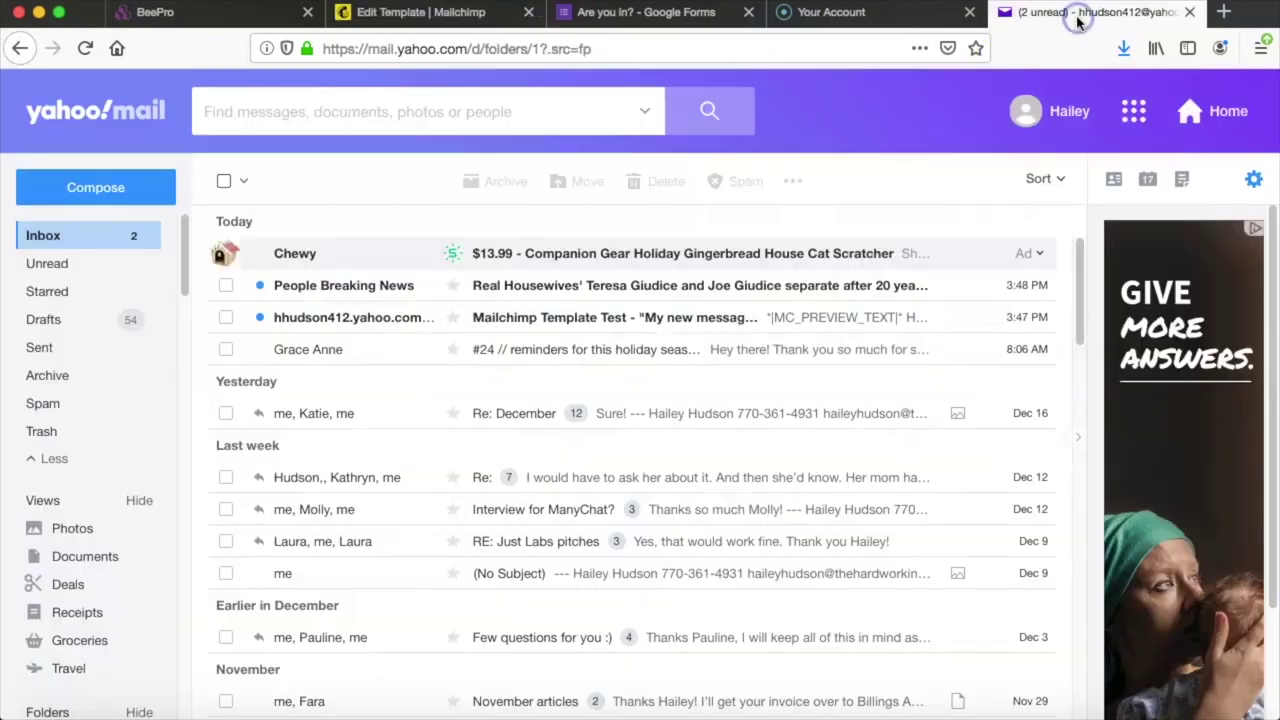
click(660, 325)
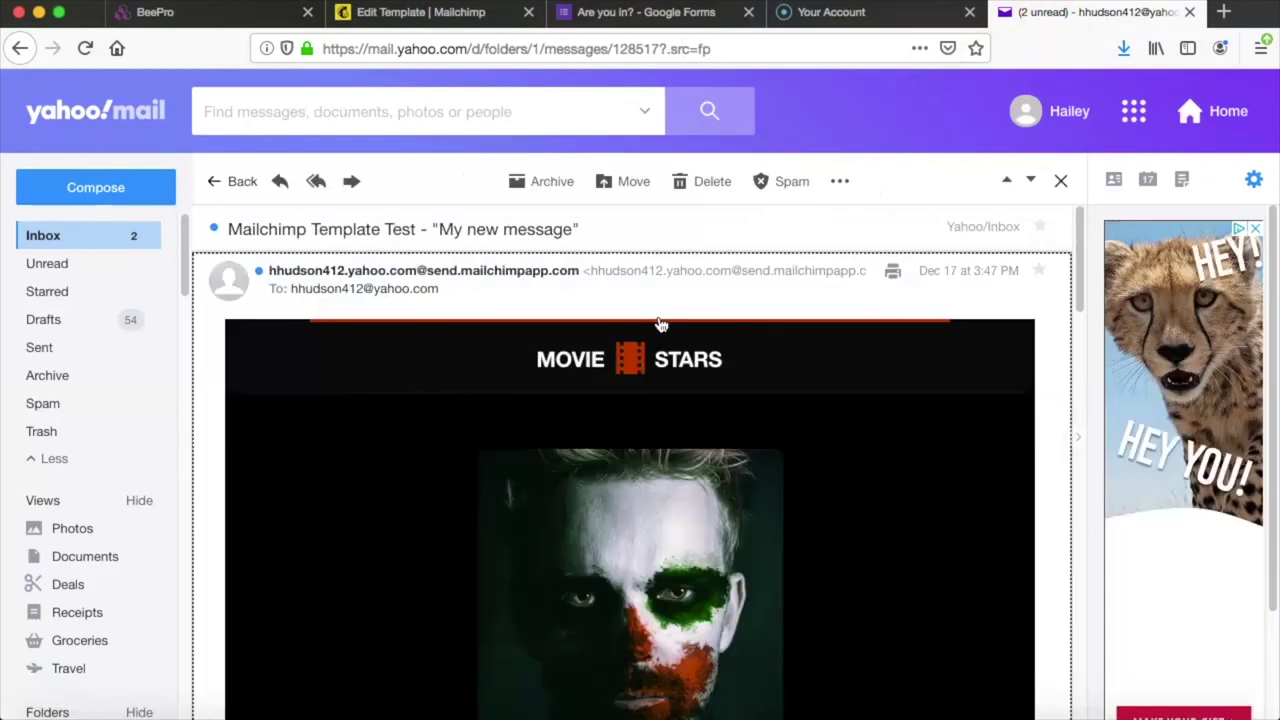
click(305, 402)
scroll(305, 402, down, 10)
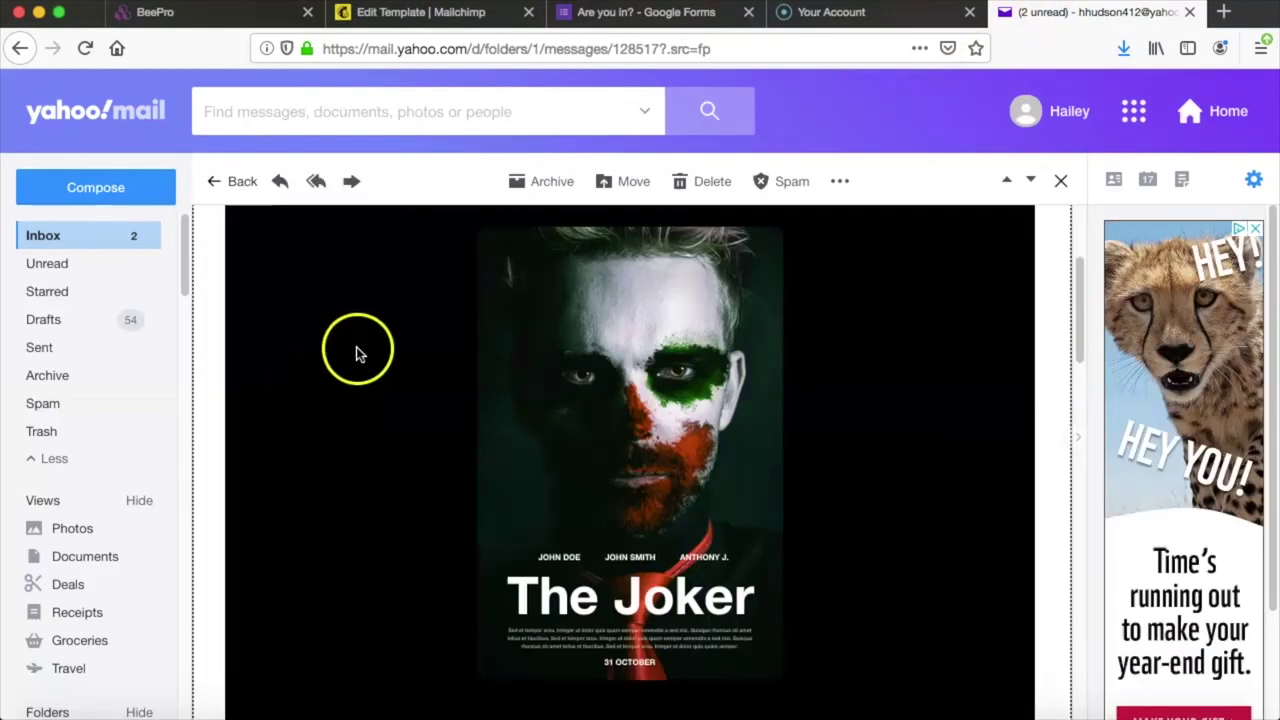
scroll(375, 328, down, 2)
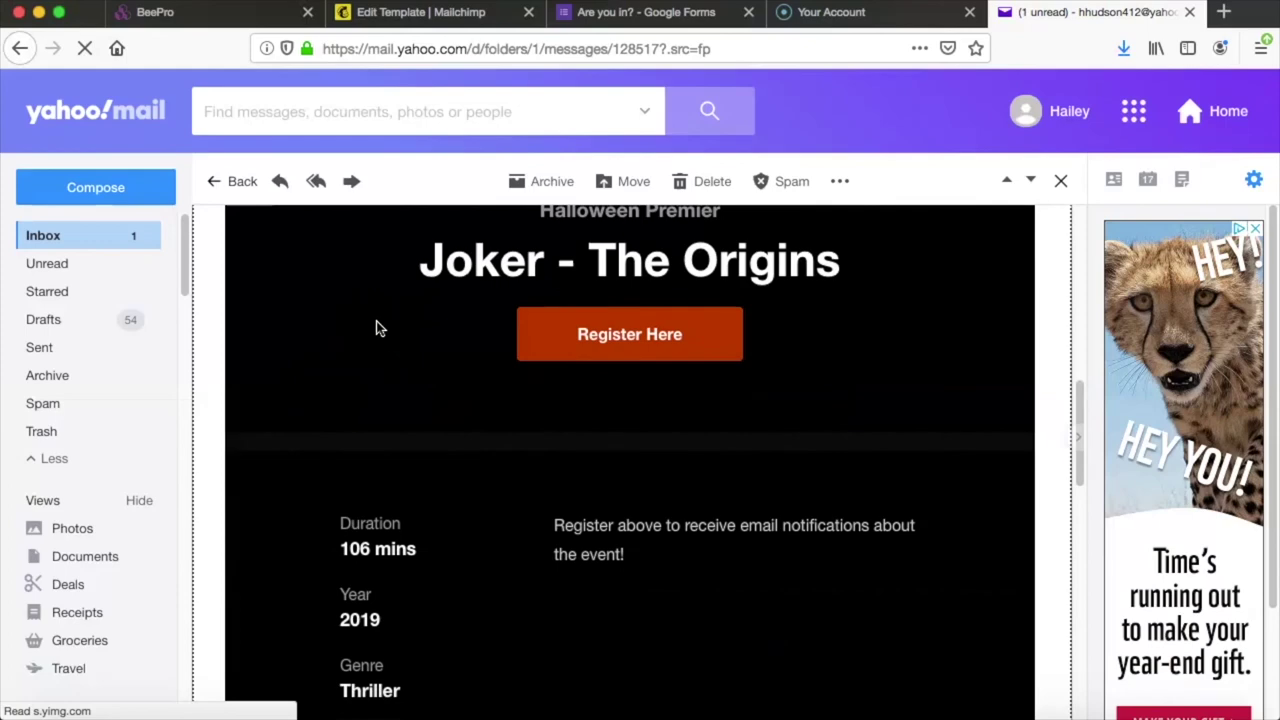
click(560, 335)
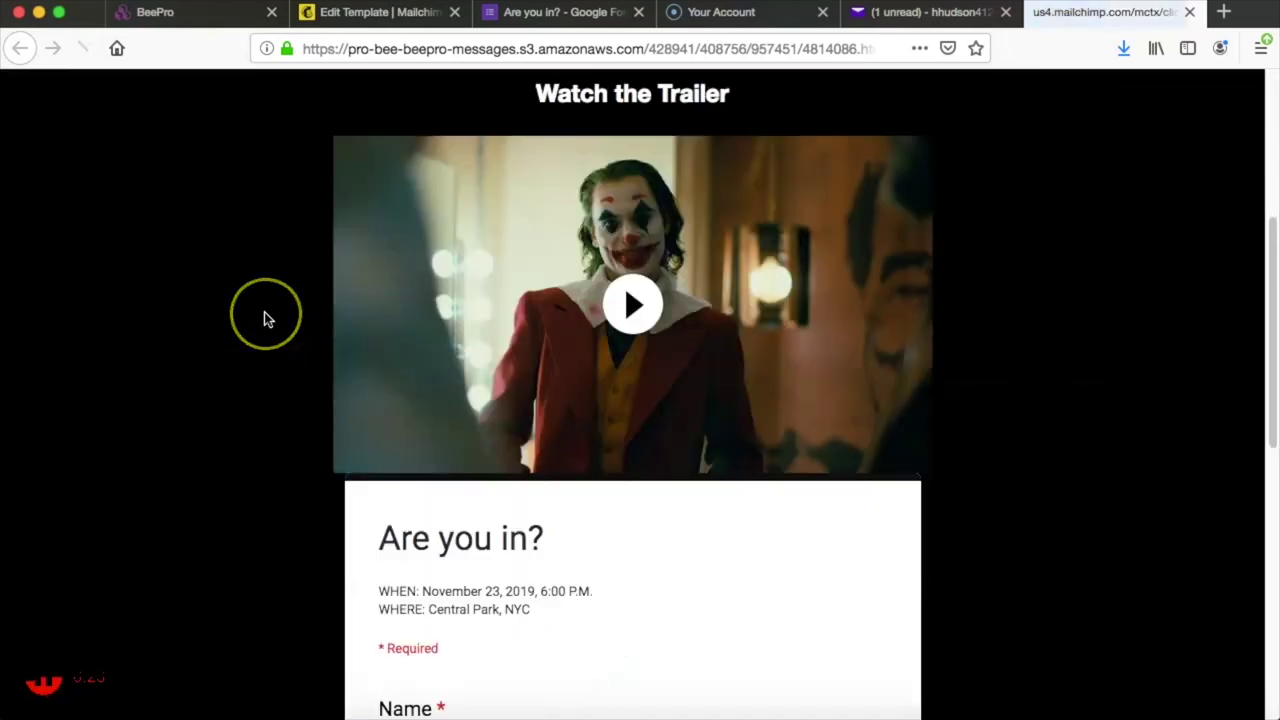
Step: Enter a name and an email address in the Are you in? form and submit it
click(455, 412)
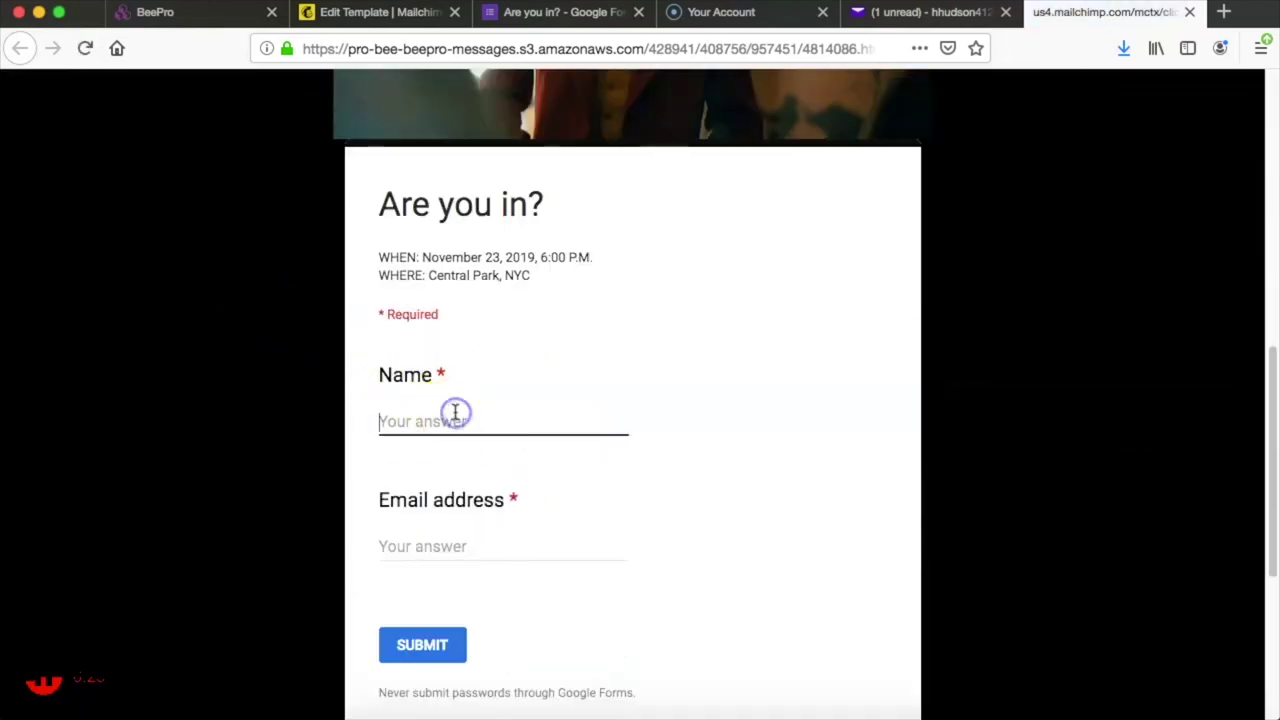
text(Hailey)
key(Tab)
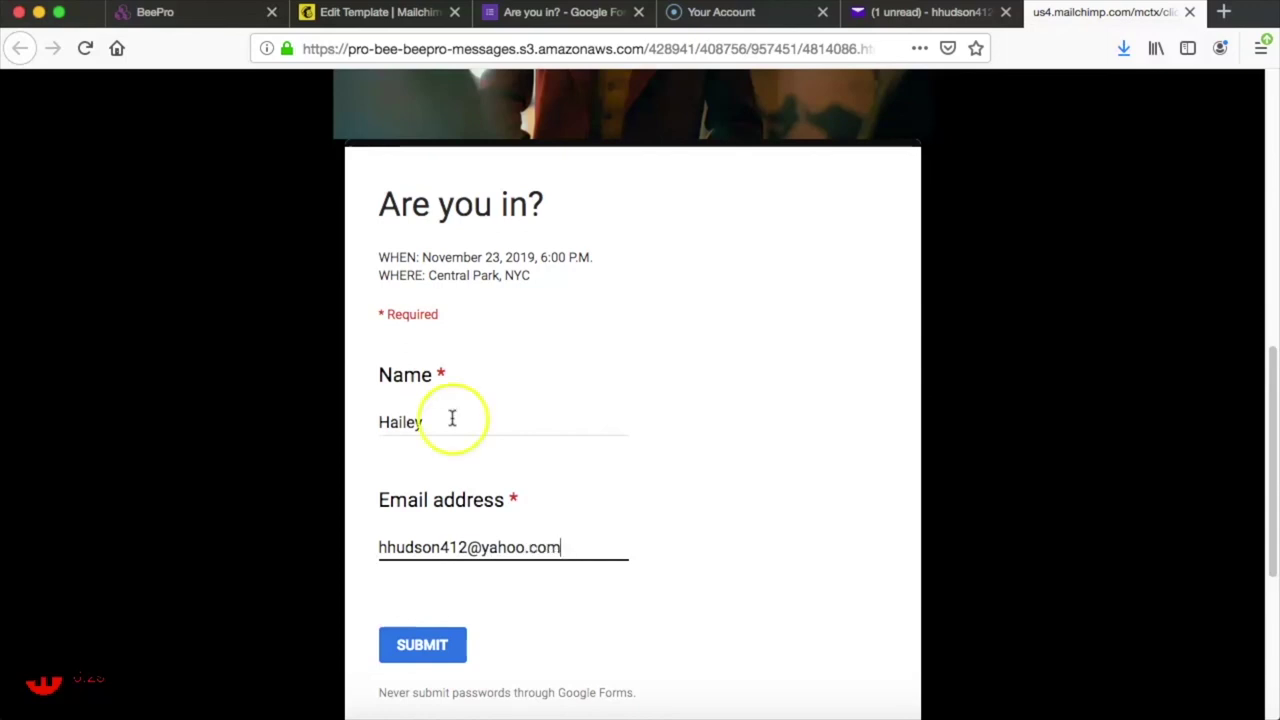
click(425, 642)
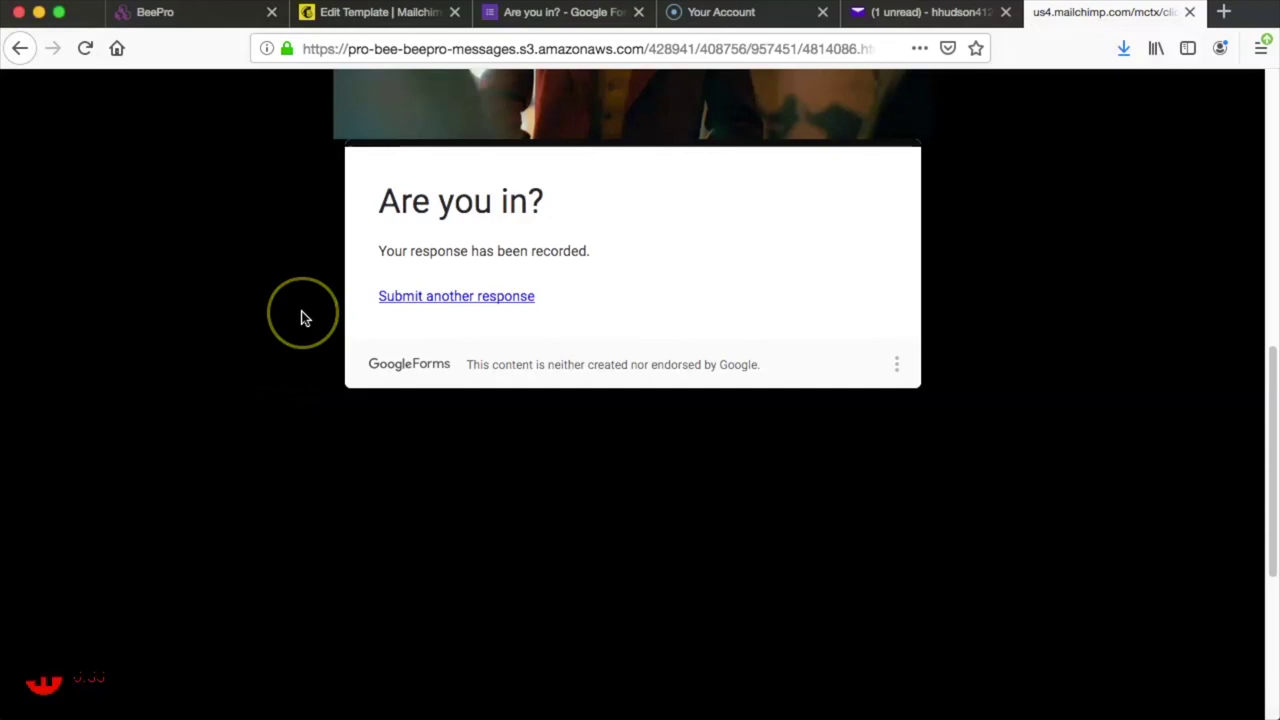
scroll(305, 318, up, 3)
scroll(305, 318, up, 10)
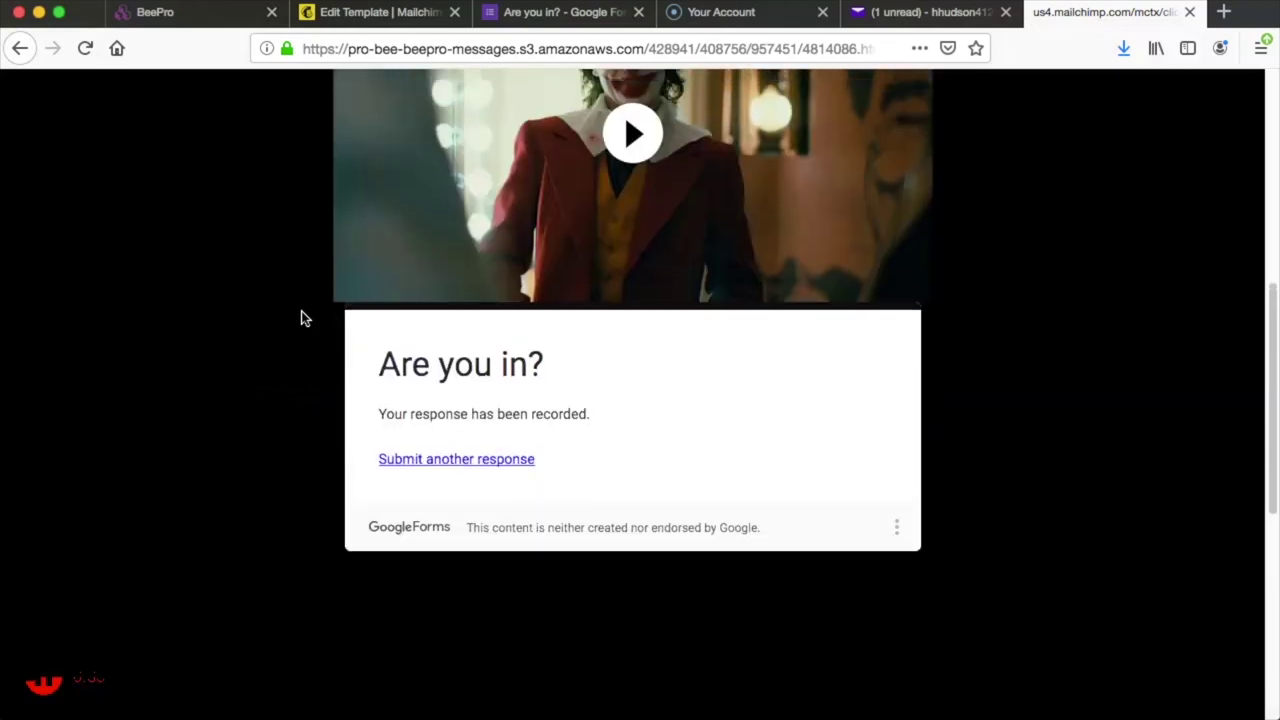